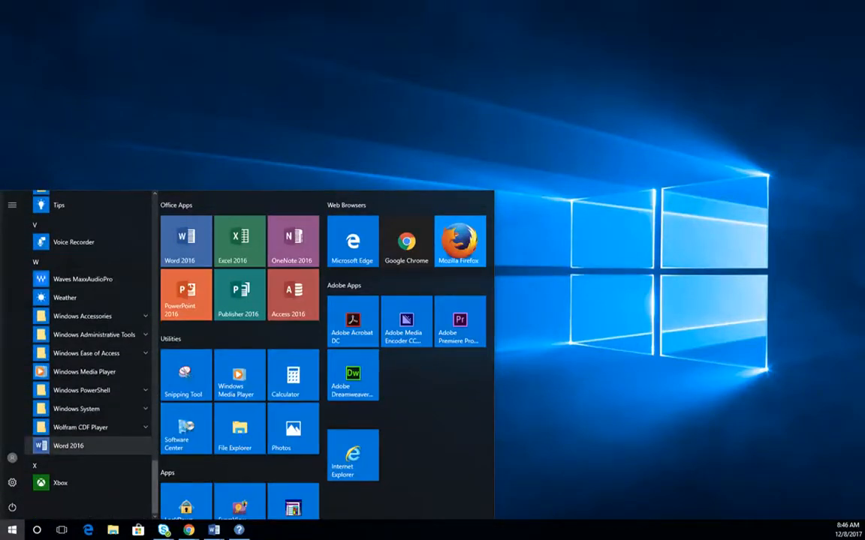
Start Word 2016 and open the recent document _Student_EX16_WD_CH01_GRADER_CAP_AS from the Downloads folder
click(68, 446)
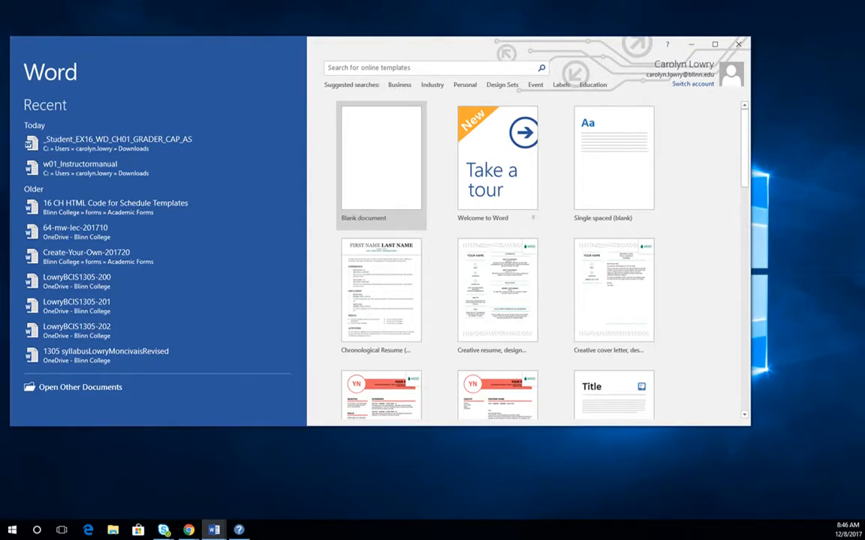
click(117, 142)
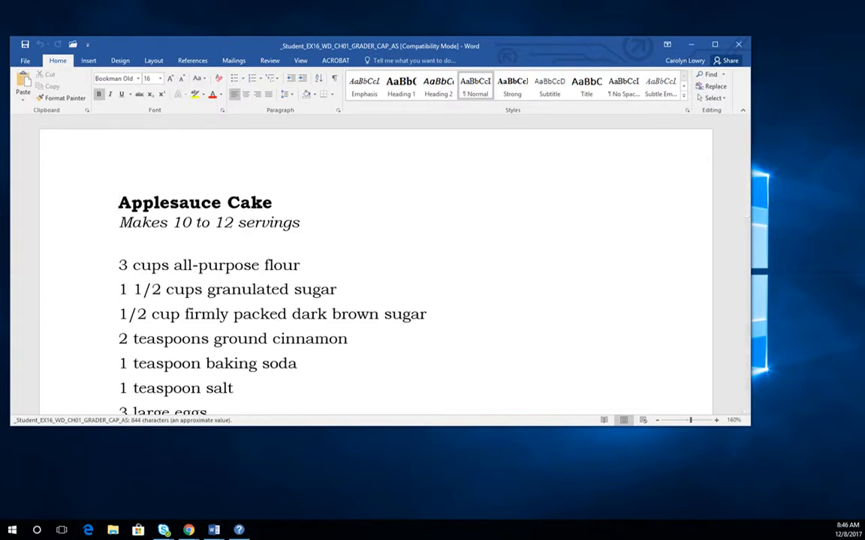
drag(270, 46, 296, 51)
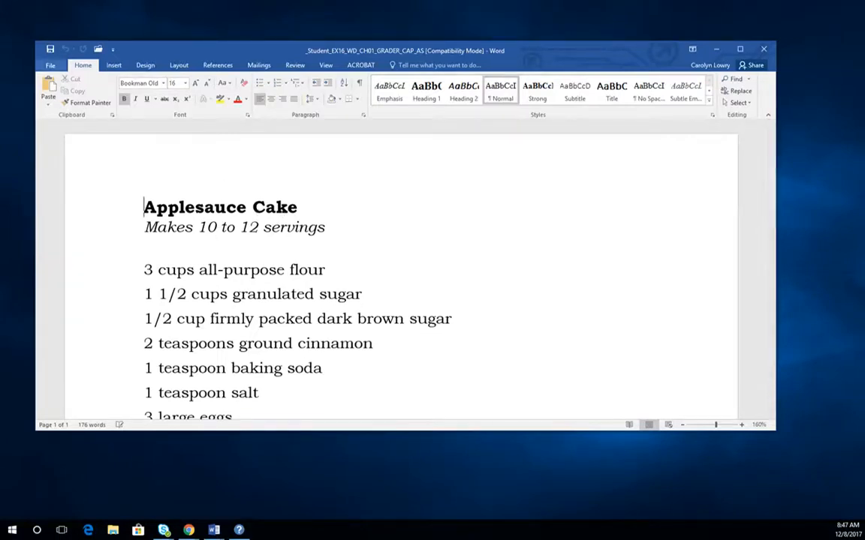
Save a copy of the recipe document to the Desktop under its existing name and file type
click(50, 65)
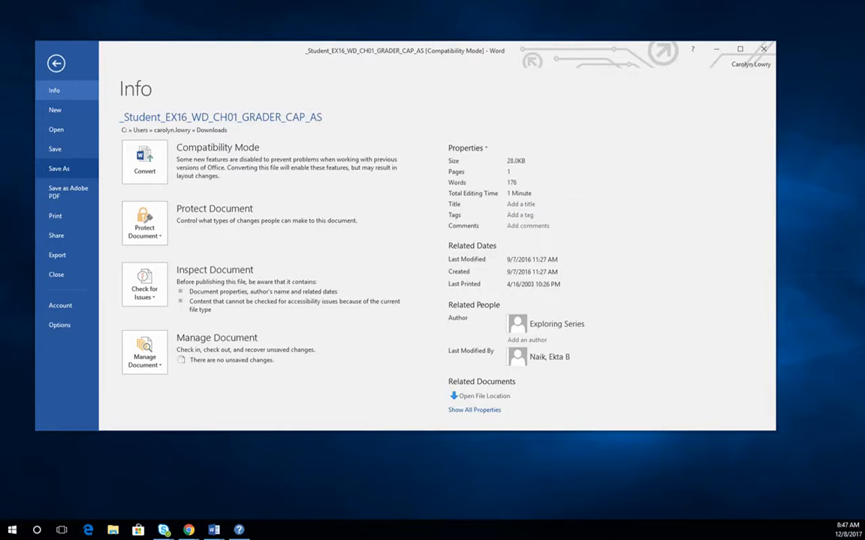
click(59, 168)
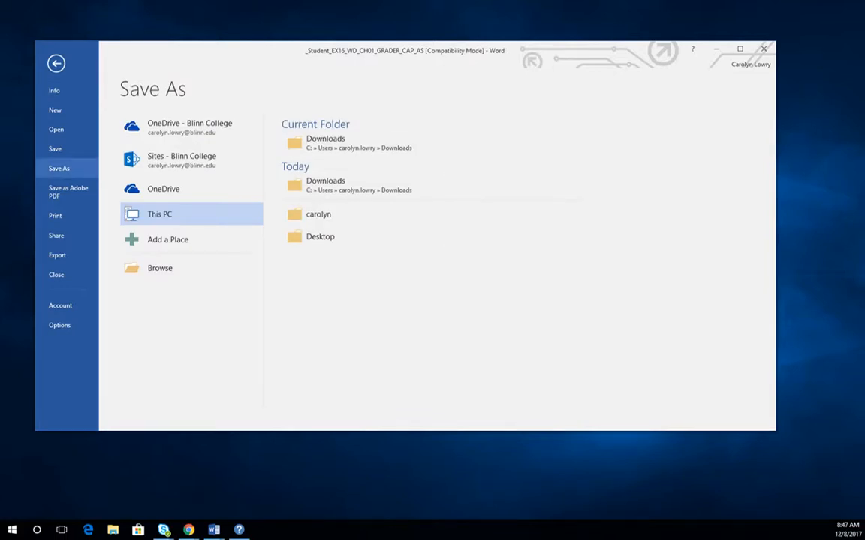
click(311, 237)
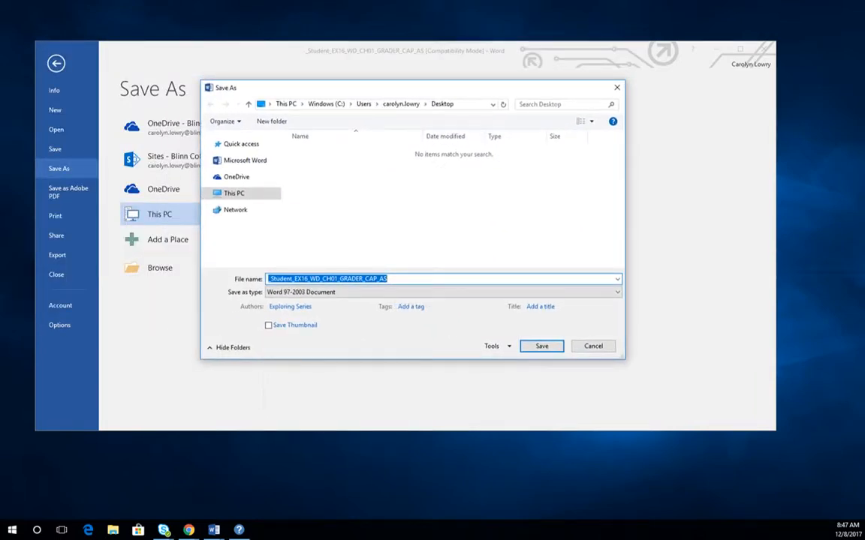
key(Return)
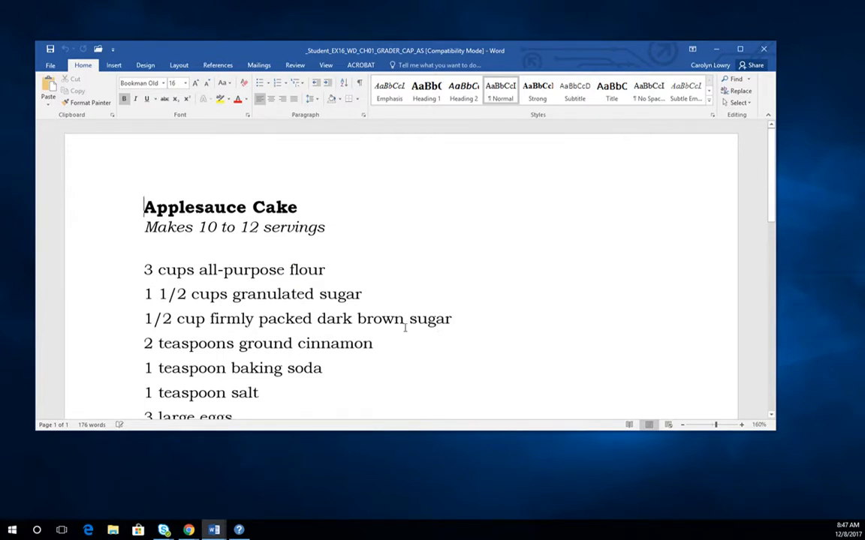
click(307, 206)
Create a new document from the Seasonal event flyer template and maximize its window
click(50, 66)
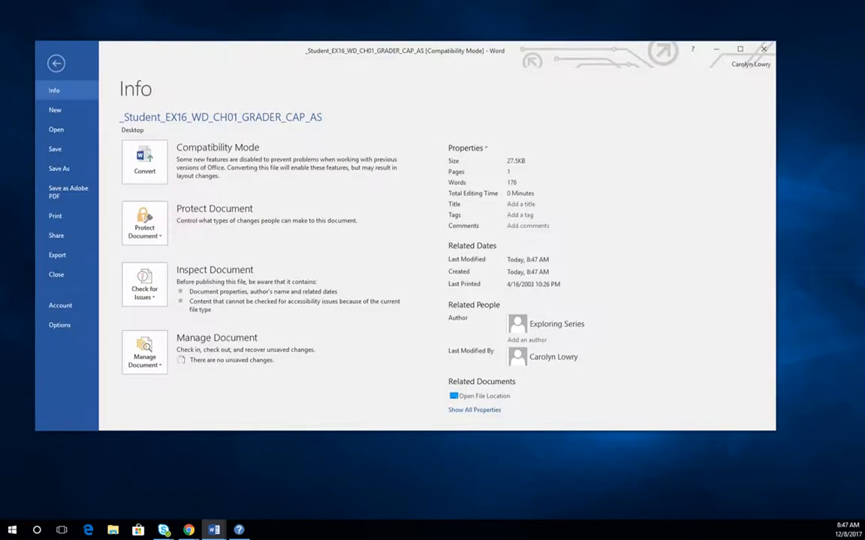
click(55, 110)
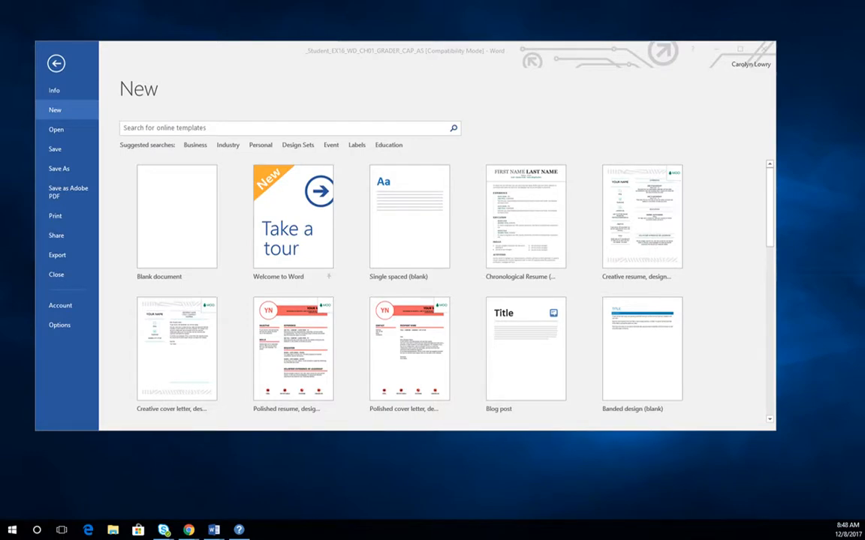
scroll(409, 274, down, 5)
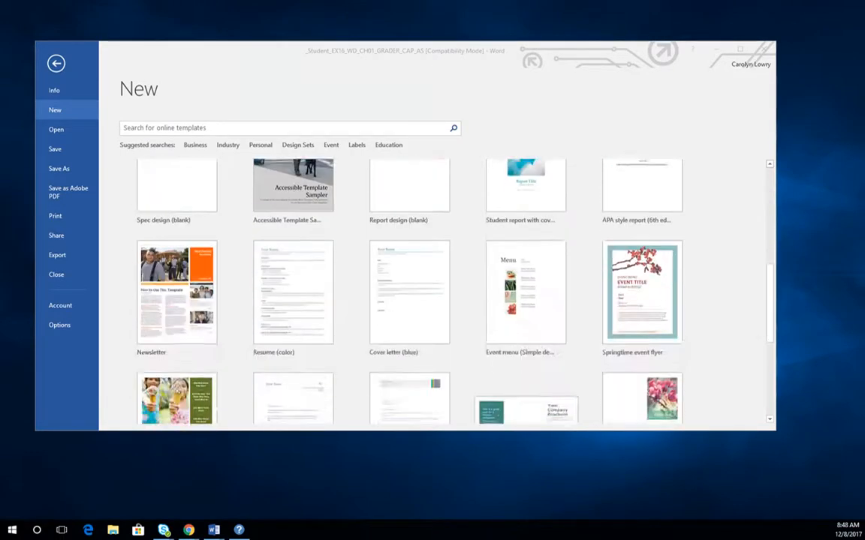
scroll(409, 293, down, 2)
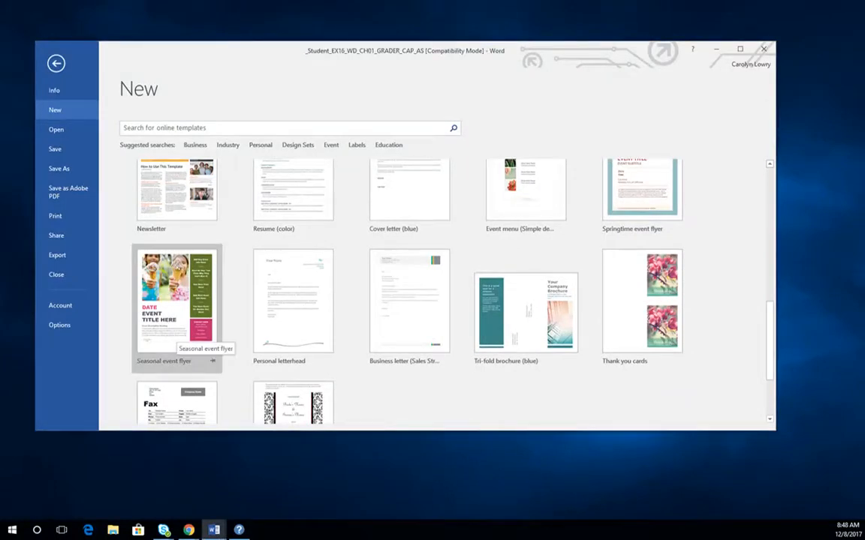
double_click(177, 334)
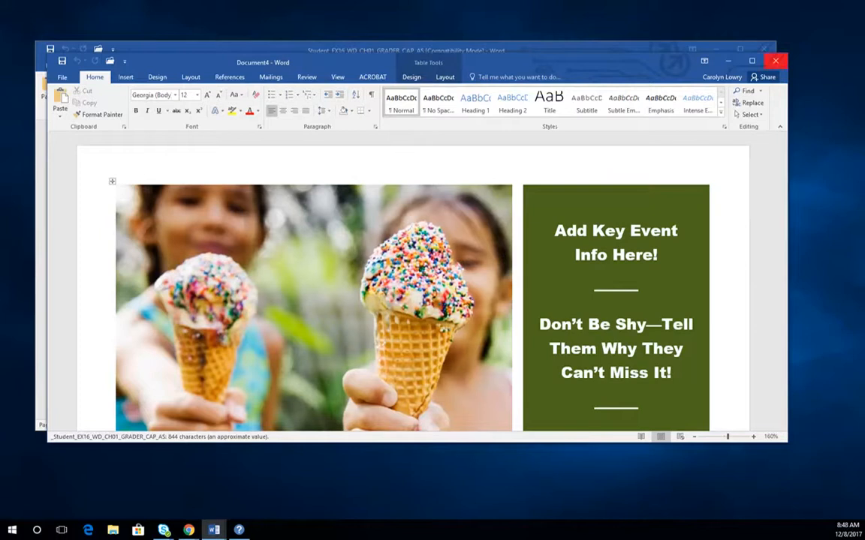
click(751, 60)
Replace the first three placeholders in the flyer's green column with the dummy texts "sdfdfds", "adfgdfsgsdf" and "sdfgsfdg"
scroll(501, 244, down, 3)
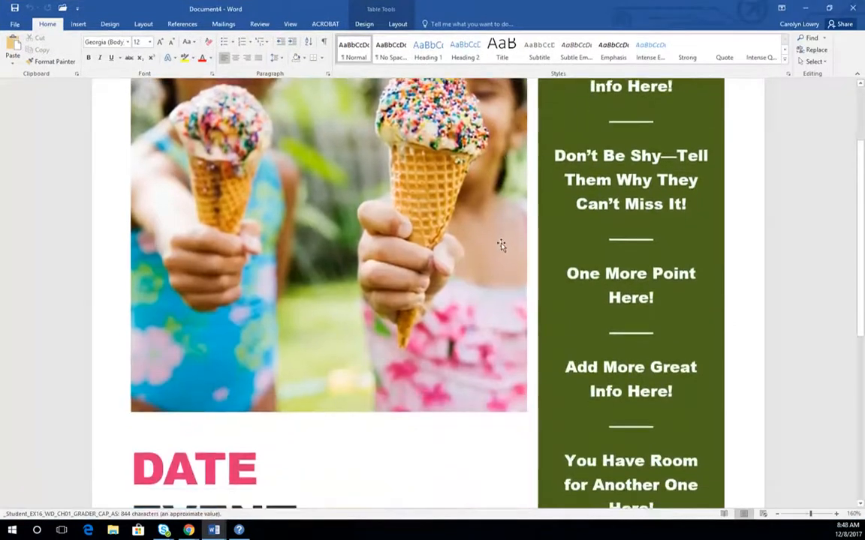
scroll(501, 244, down, 4)
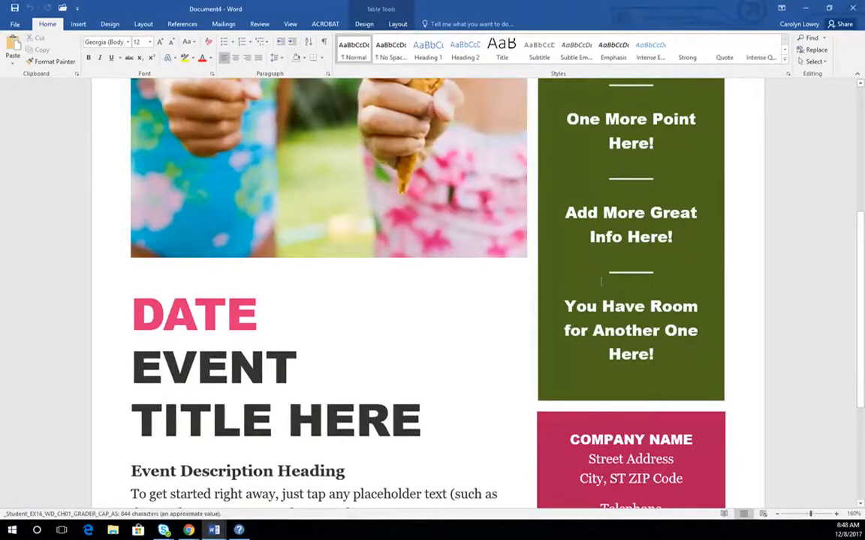
scroll(602, 281, down, 5)
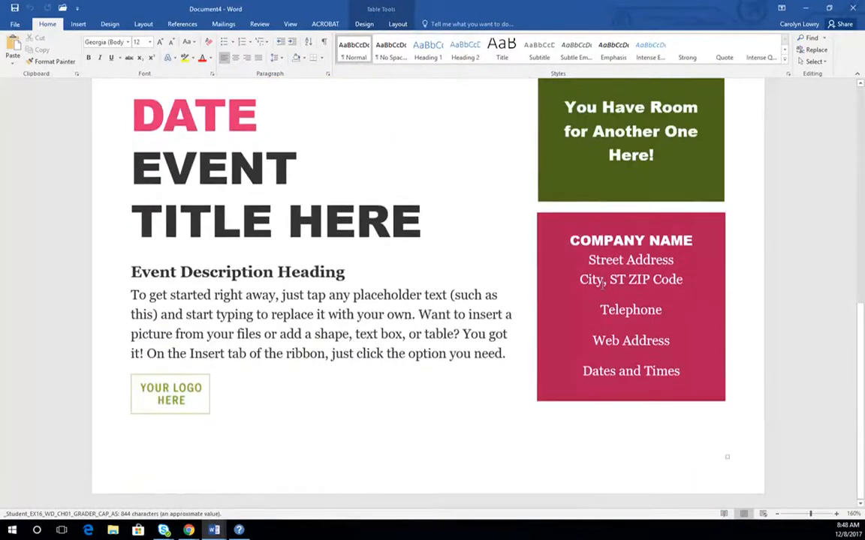
scroll(602, 283, up, 9)
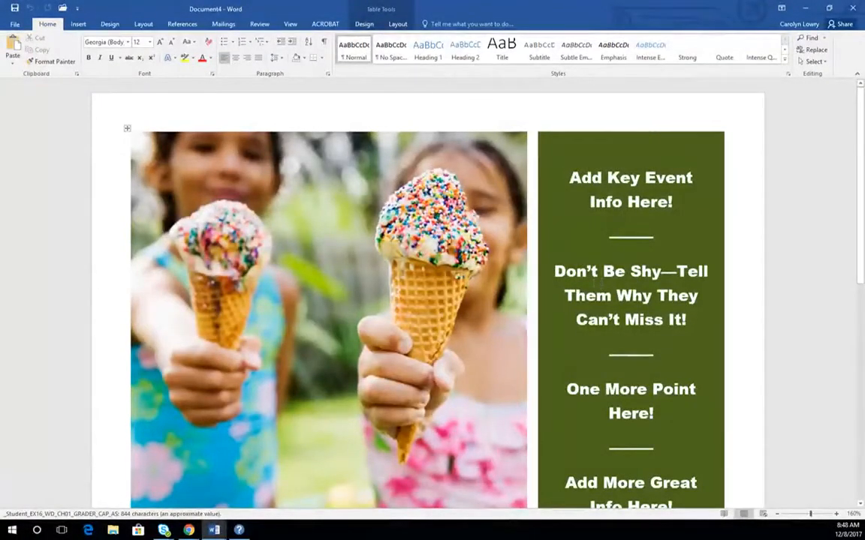
click(570, 177)
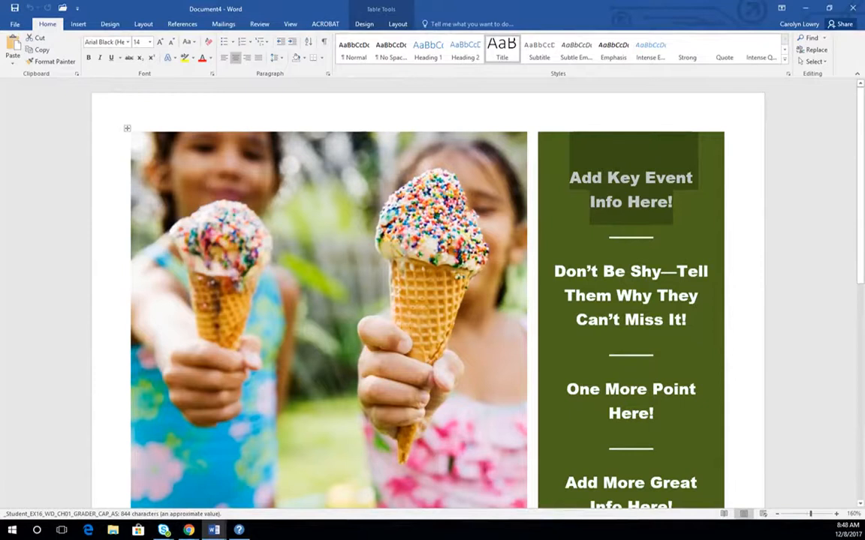
click(630, 296)
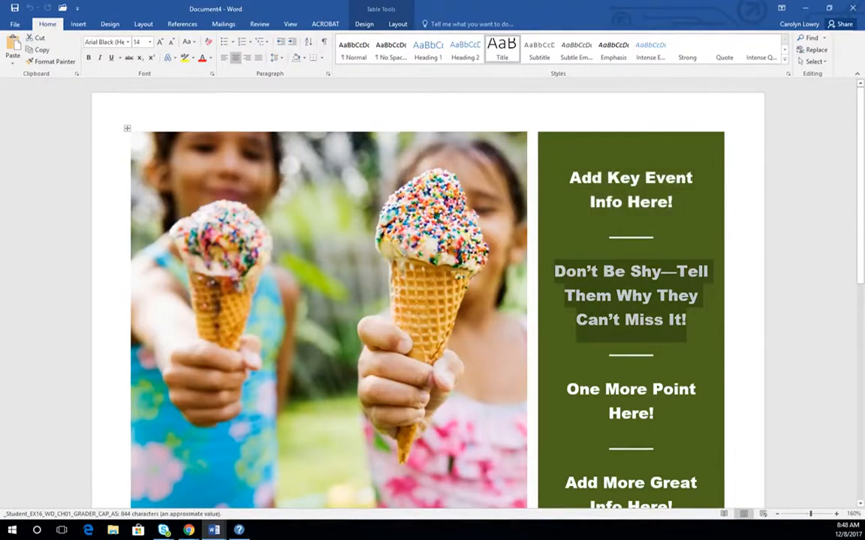
text(adfgdfsgsdf)
click(668, 200)
text(sd)
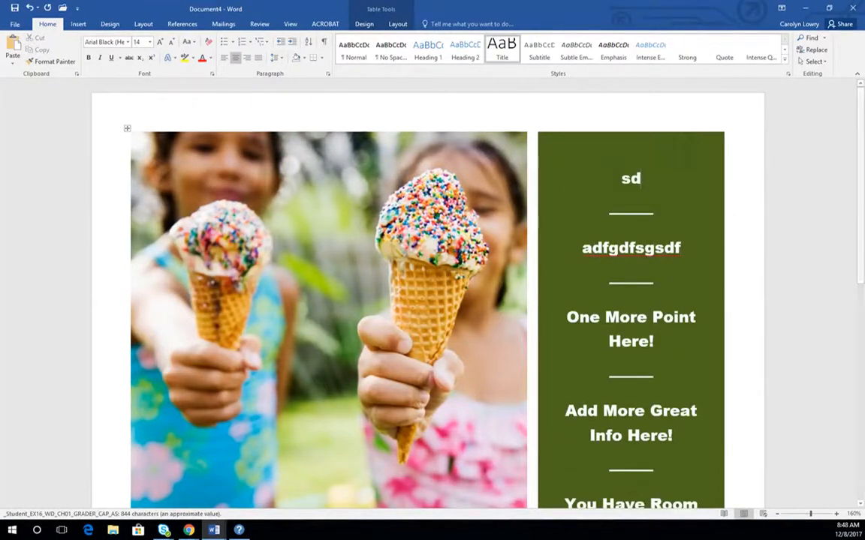
text(fdfds)
click(630, 329)
text(sdfg)
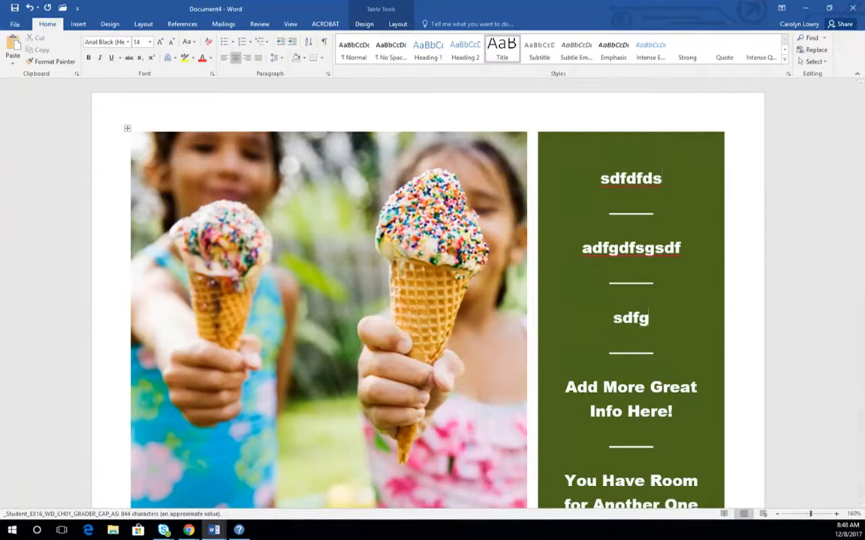
text(sfdg)
Select the flyer's event title, date, description and logo placeholders one after another to see what can be replaced
scroll(612, 347, down, 5)
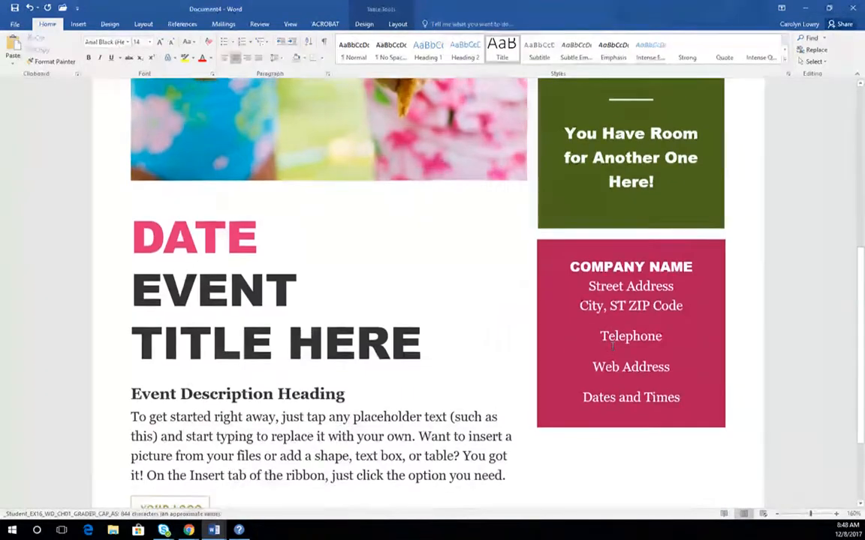
scroll(612, 348, down, 2)
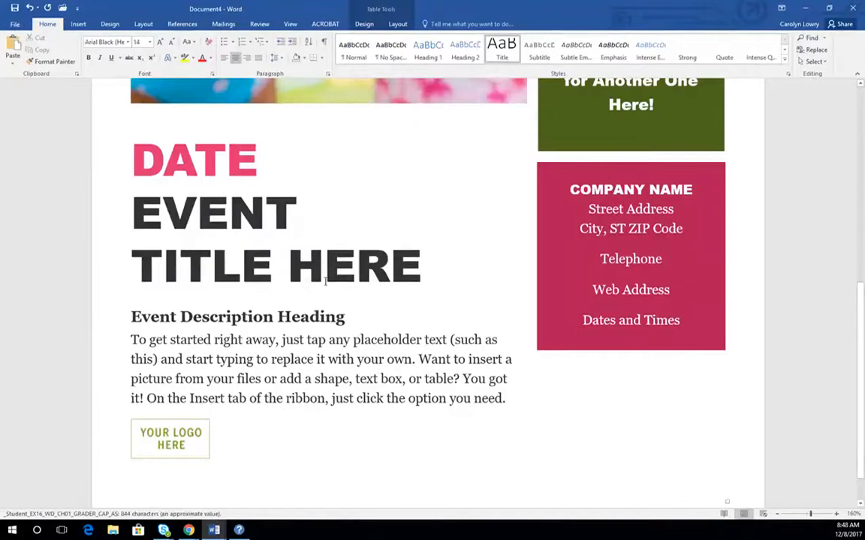
triple_click(232, 240)
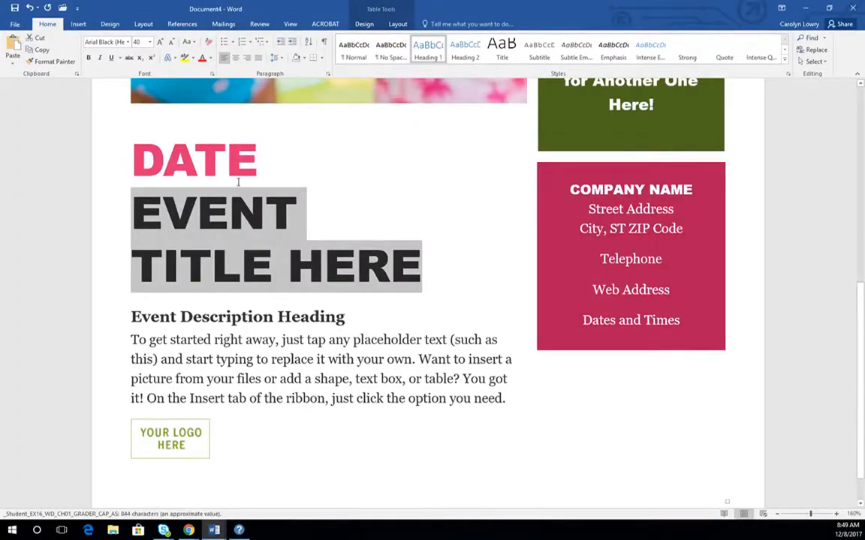
double_click(215, 164)
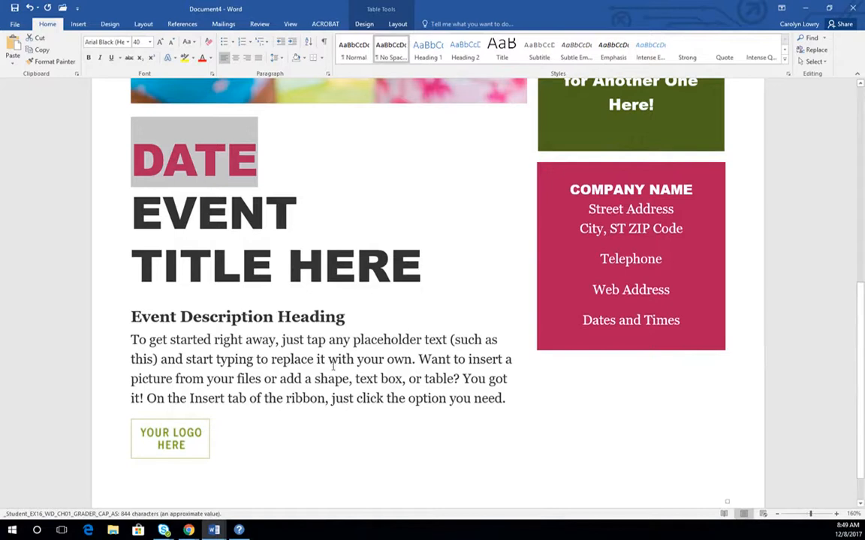
triple_click(270, 349)
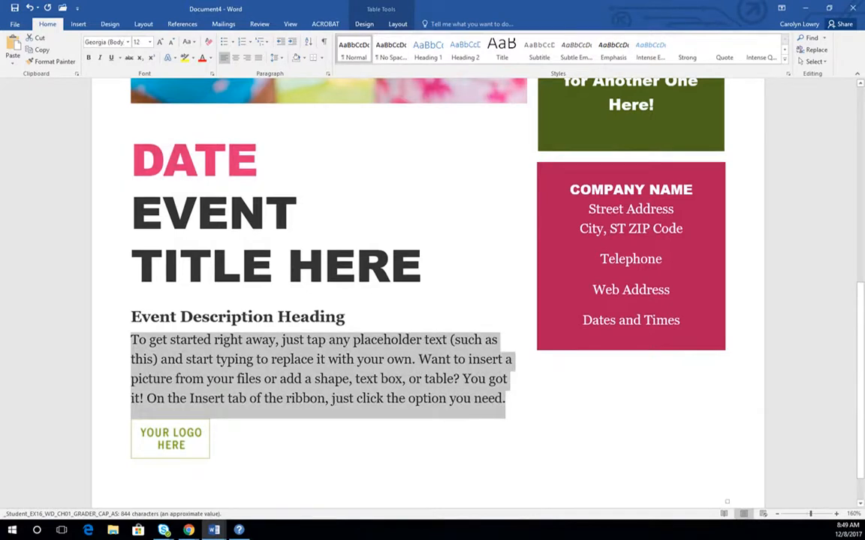
scroll(299, 384, down, 1)
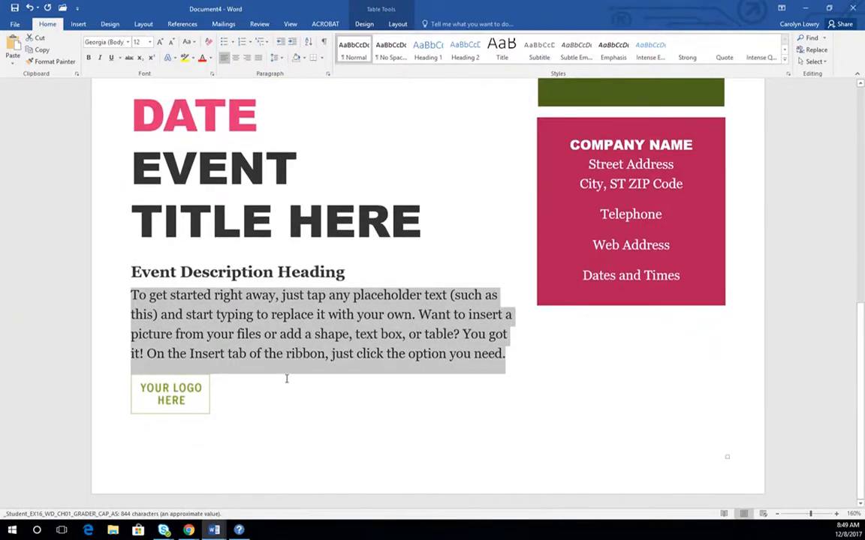
click(170, 400)
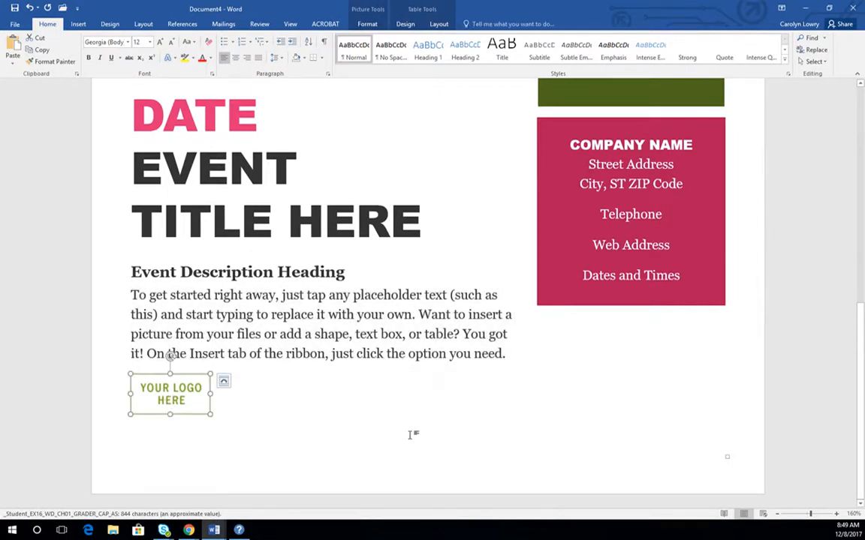
Close the flyer document without saving its changes
scroll(425, 434, up, 8)
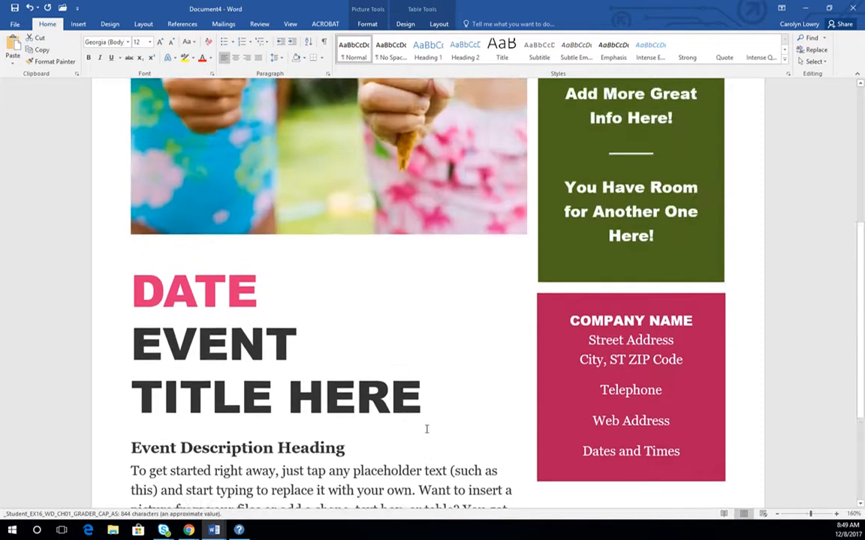
scroll(425, 427, up, 2)
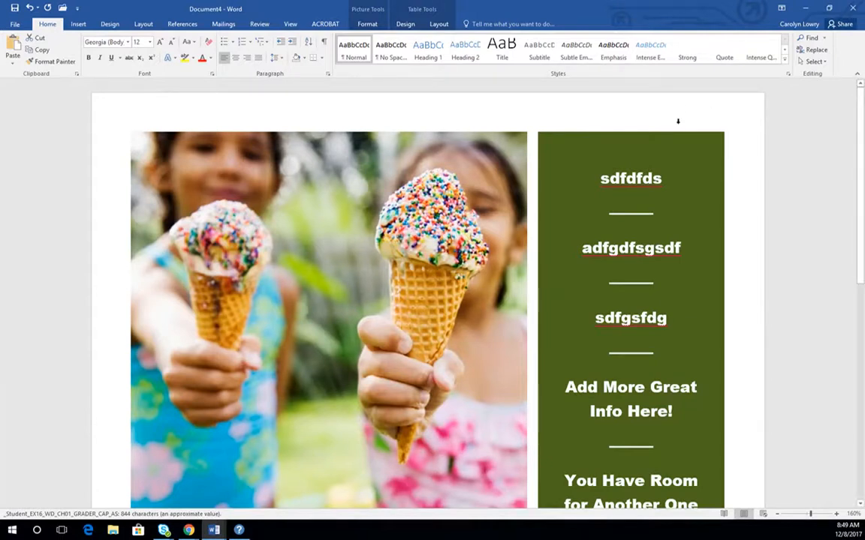
click(853, 8)
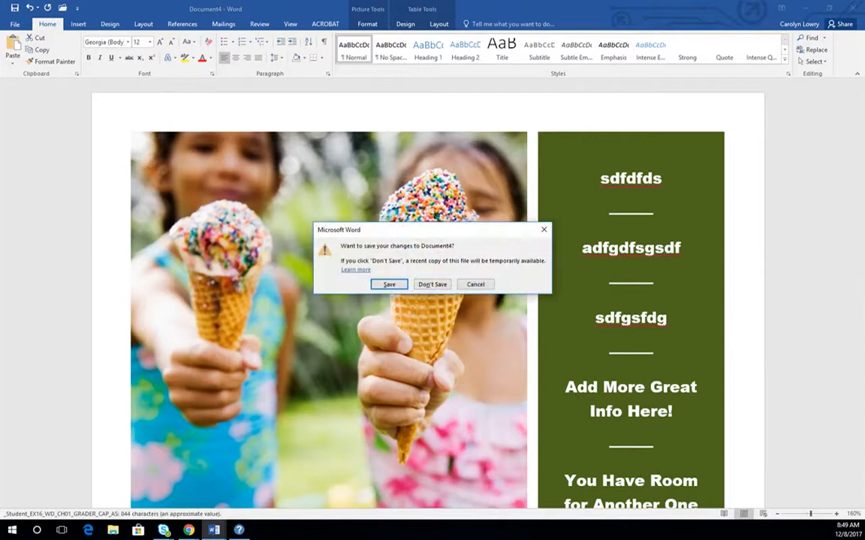
click(434, 285)
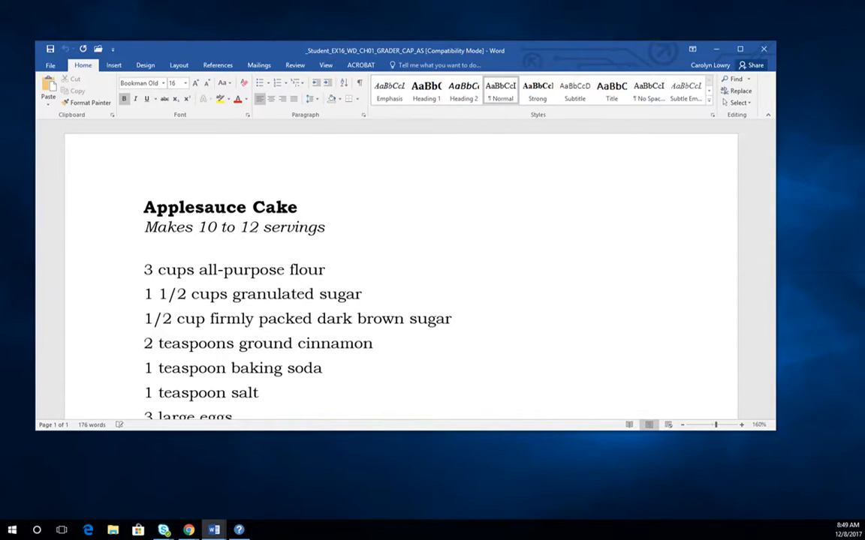
Run the spelling and grammar check on the recipe, ignoring "Braeburn" and changing "whish" to "whisk"
key(alt+r)
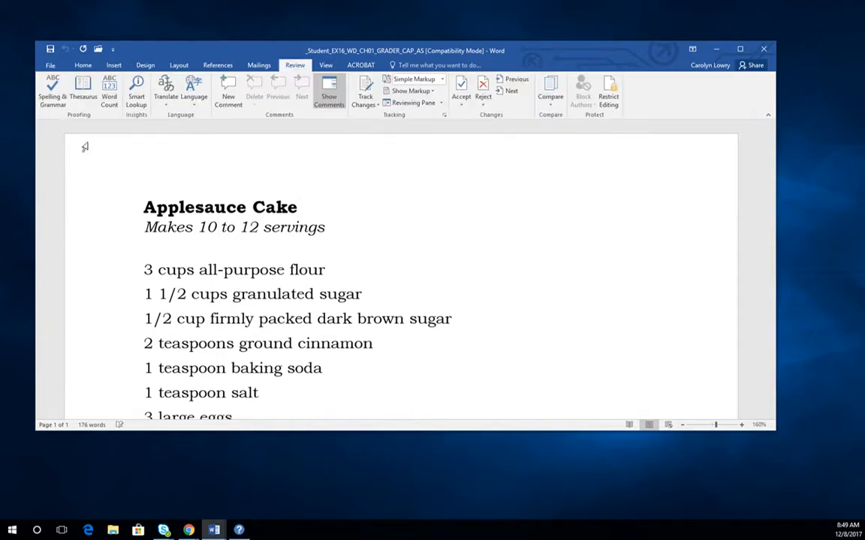
click(53, 92)
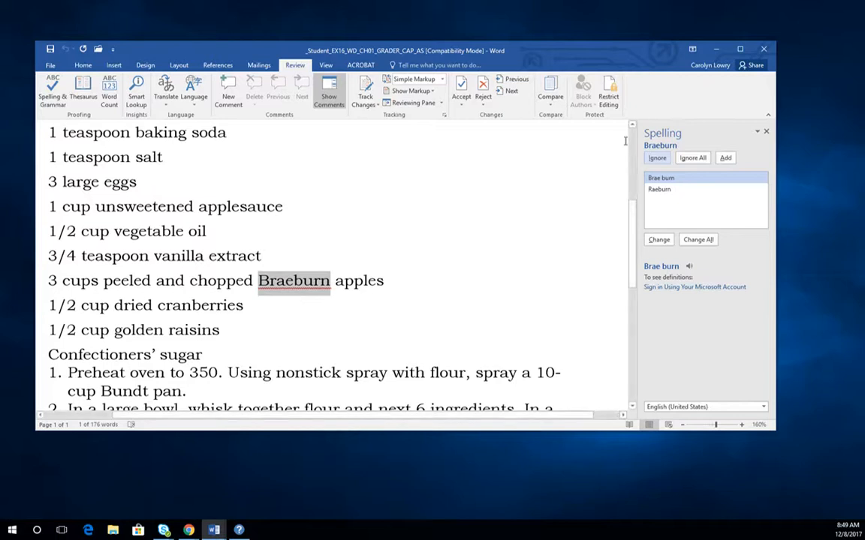
key(Return)
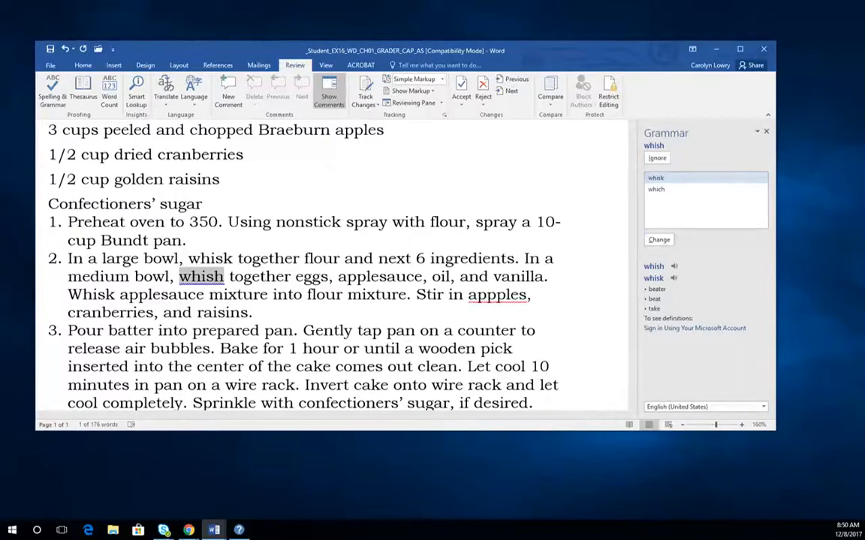
key(Return)
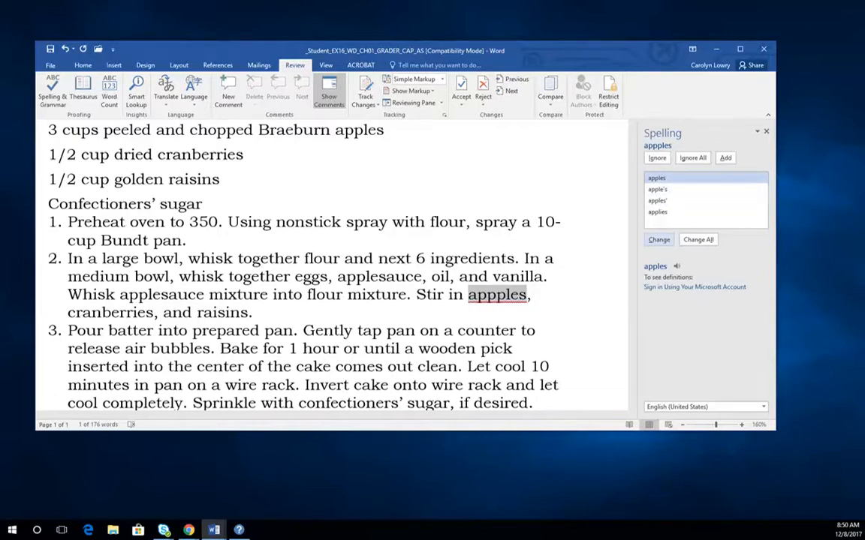
Change the misspelled "appples" to "apples" and finish the spelling and grammar check
click(659, 239)
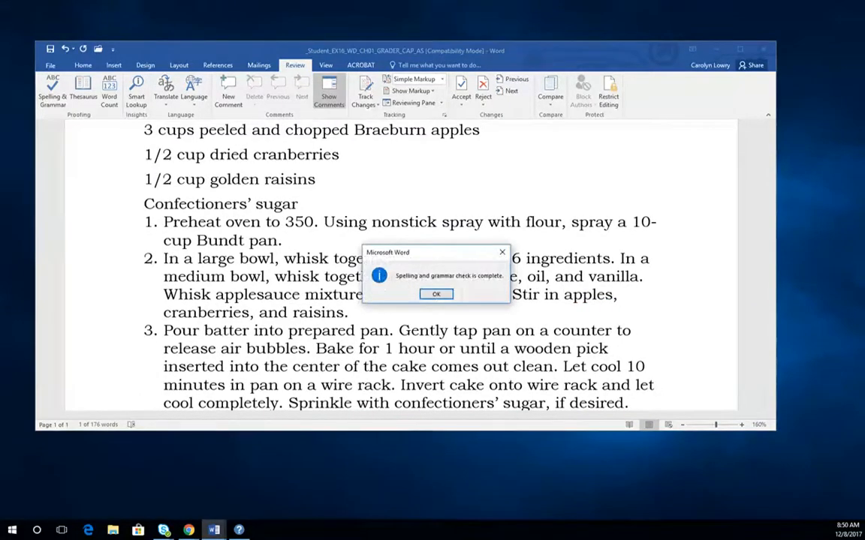
click(436, 295)
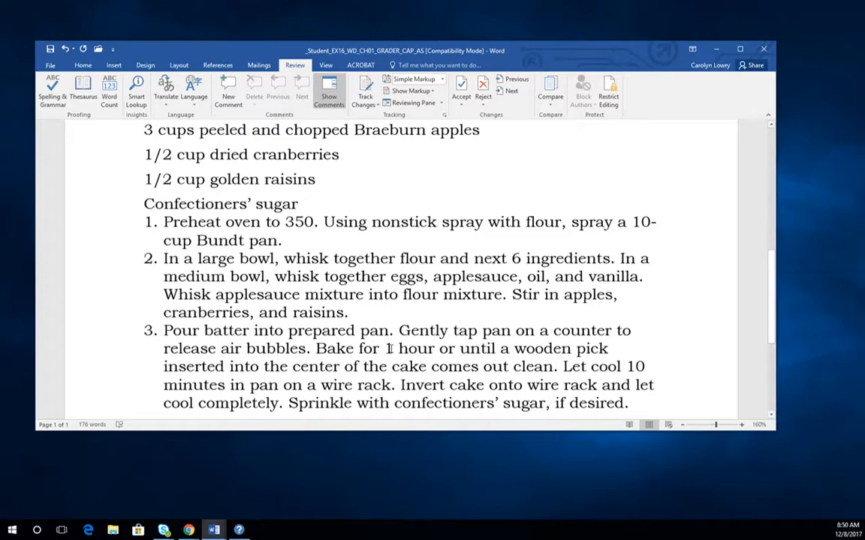
In the recipe's third instruction, replace the baking time "1" with "one" and the cooling time "10" with "ten"
drag(389, 348, 383, 349)
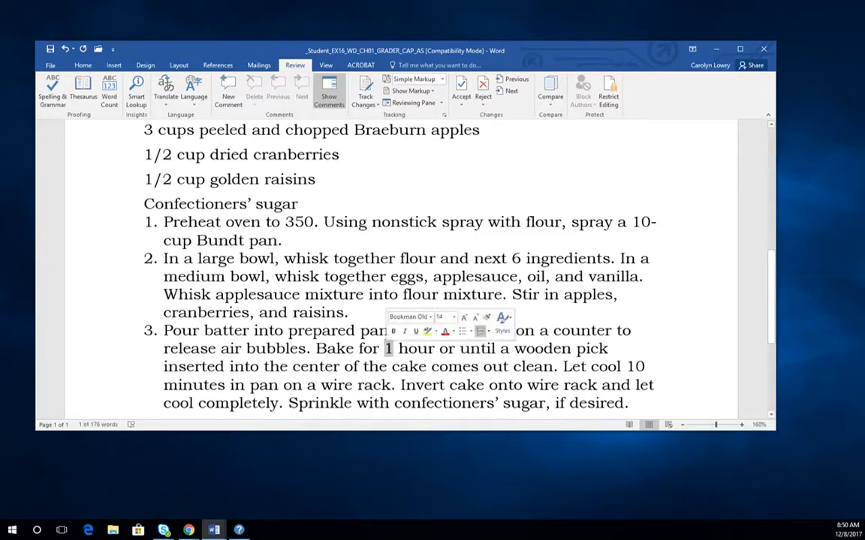
text(one)
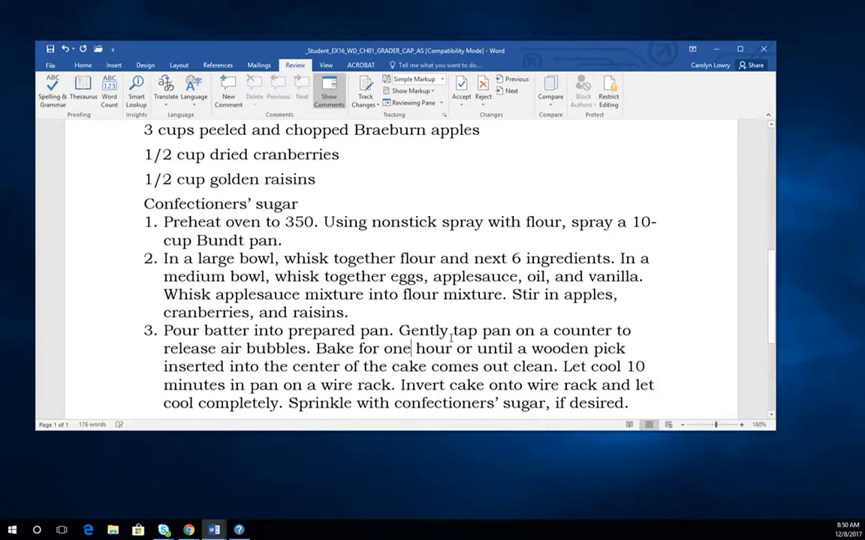
scroll(451, 336, down, 1)
double_click(635, 327)
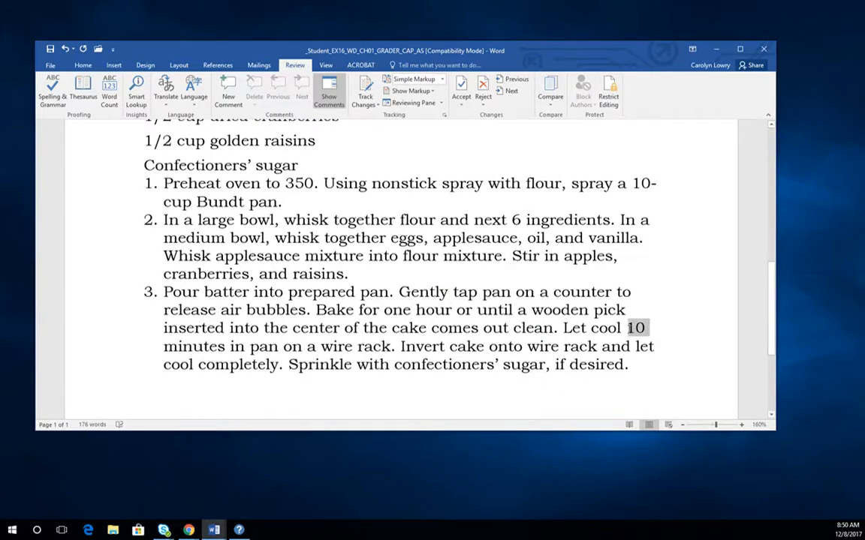
text(ten)
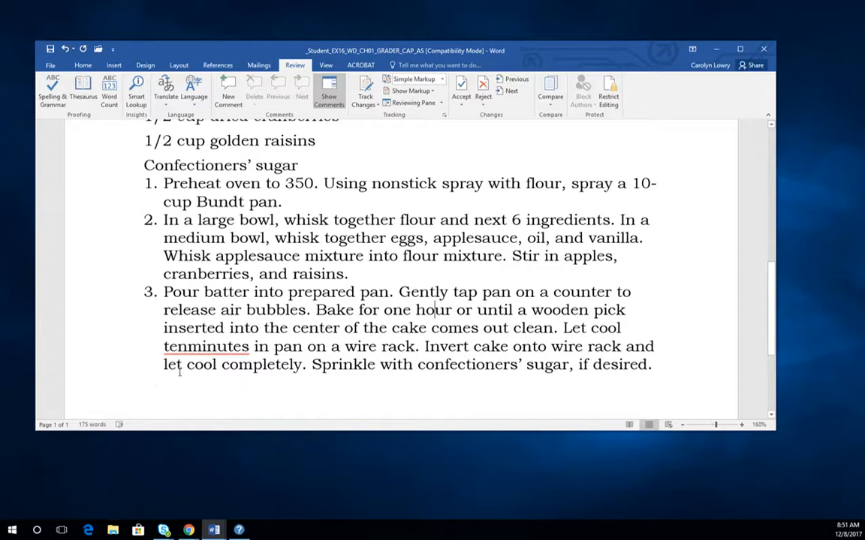
click(188, 346)
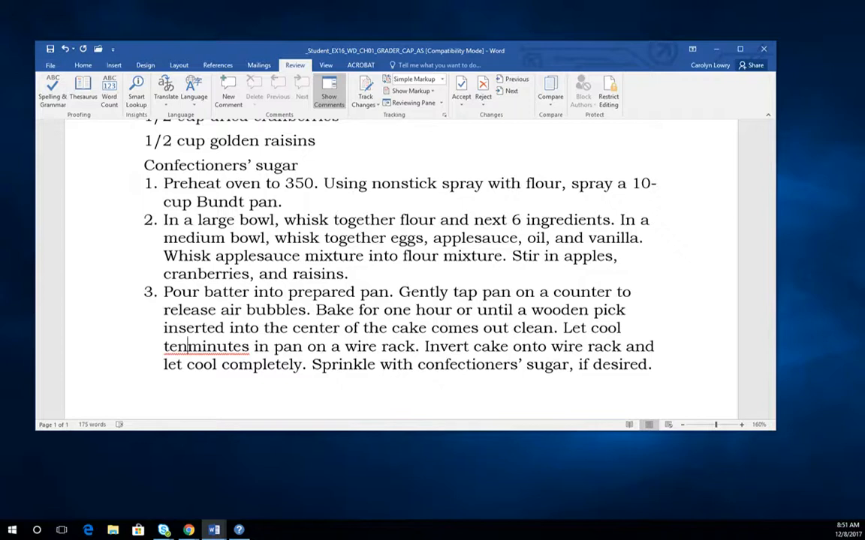
Convert the recipe document from compatibility mode to the newest Word file format
click(51, 66)
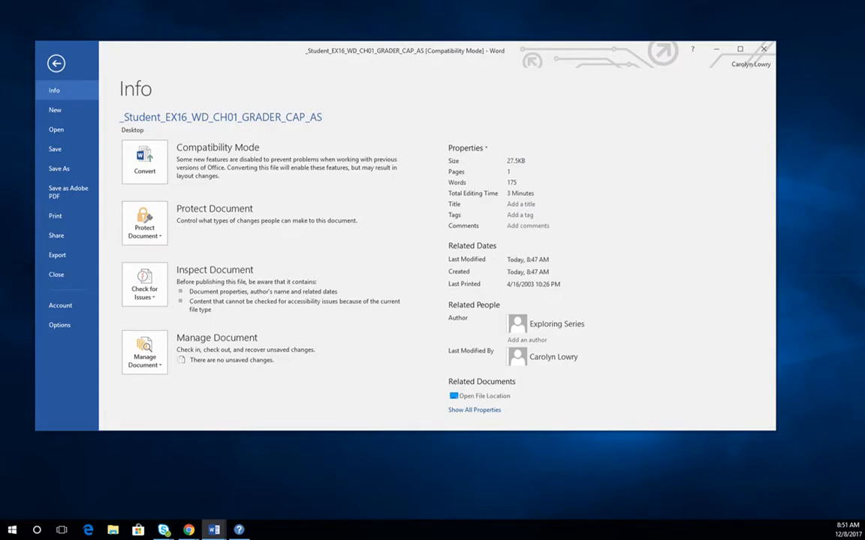
click(144, 161)
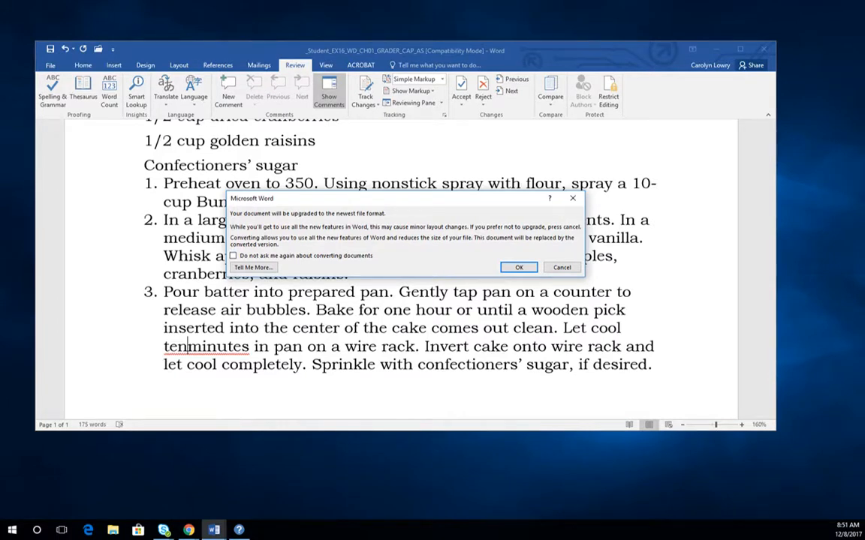
key(Return)
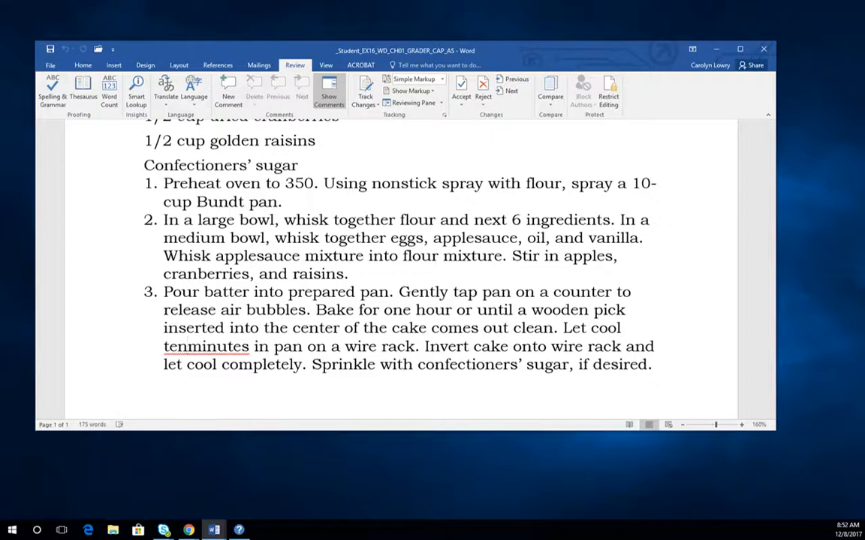
Set the document properties to title "Document Title", subject "Recipe" and keywords "Recipe, food, cake, applesause", and save the document
click(50, 65)
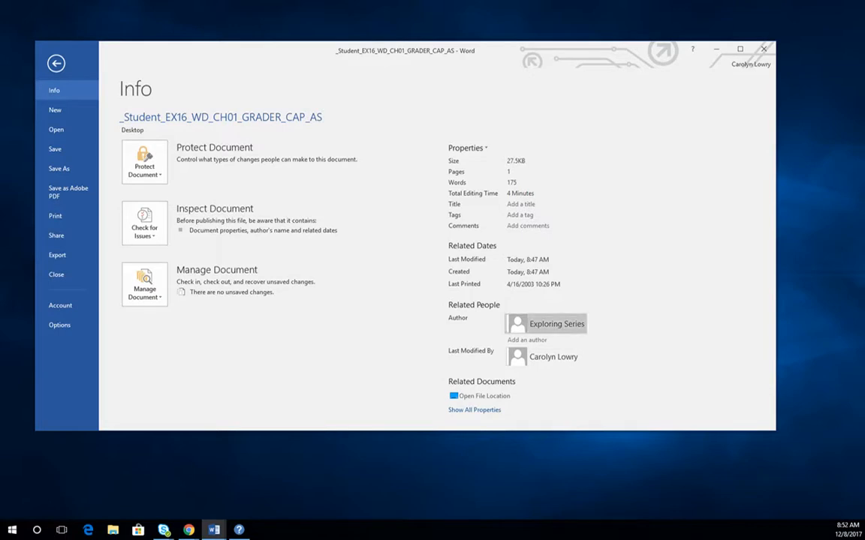
mouse_move(545, 323)
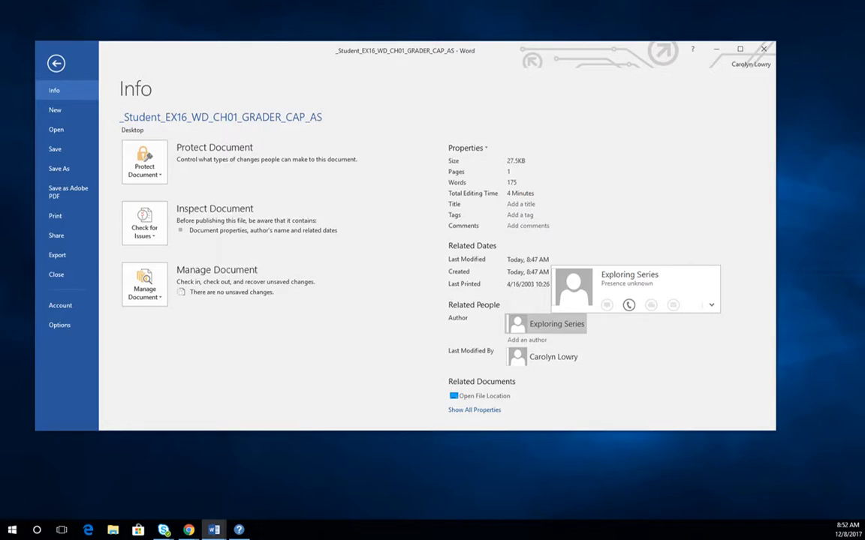
mouse_move(547, 356)
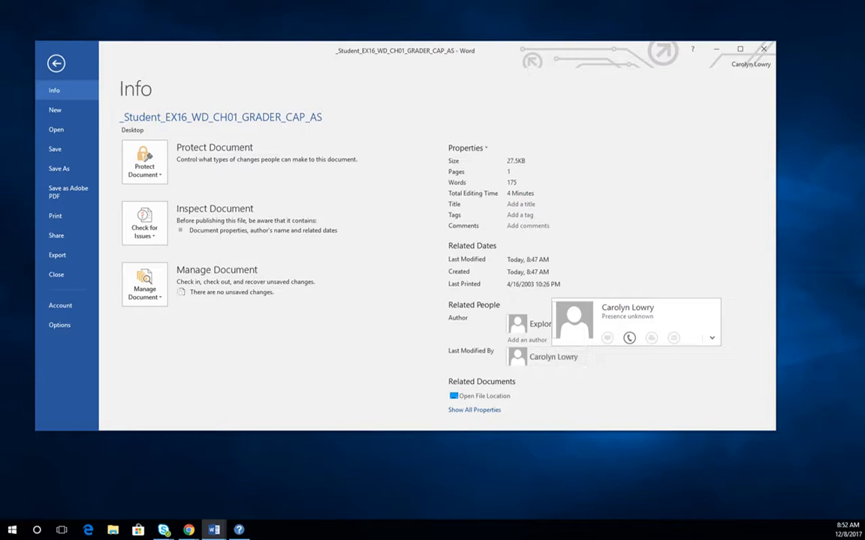
click(466, 148)
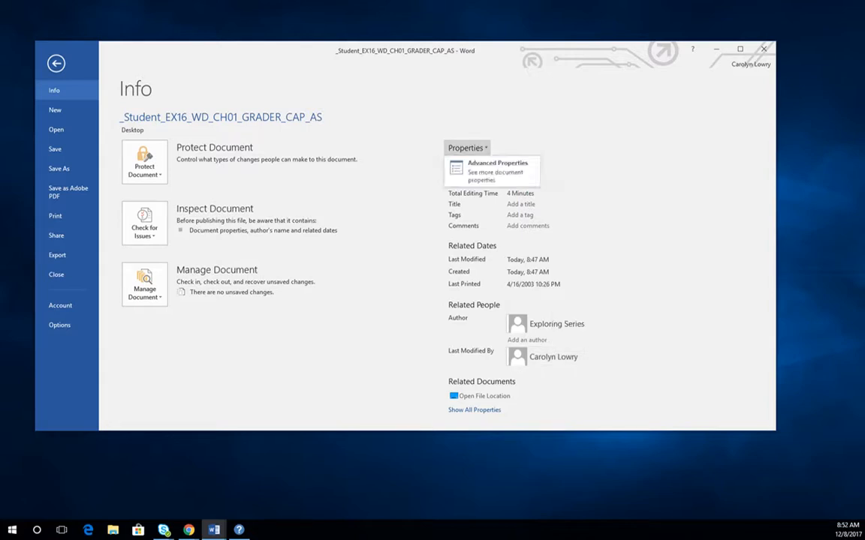
click(495, 169)
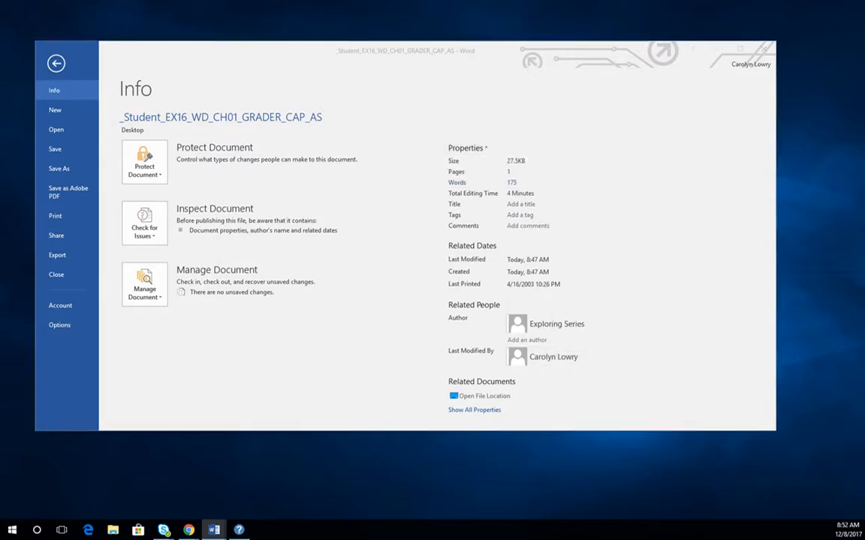
drag(225, 144, 476, 126)
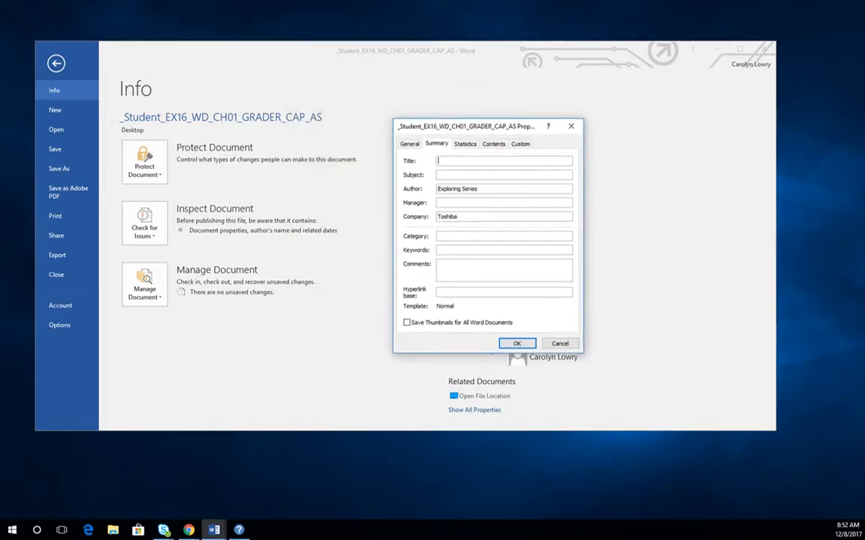
text(Document Title)
click(450, 175)
text(Recipe)
click(444, 250)
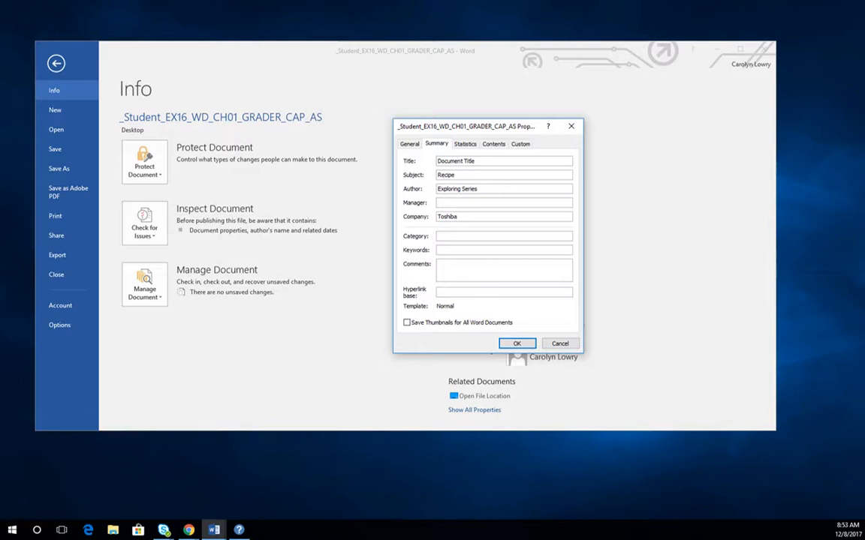
text(Recipe, food, cake, applesause)
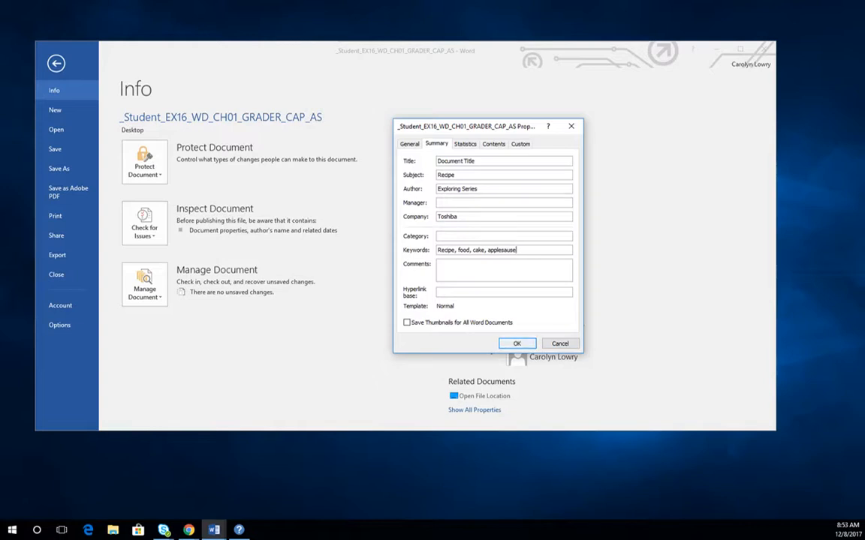
key(Return)
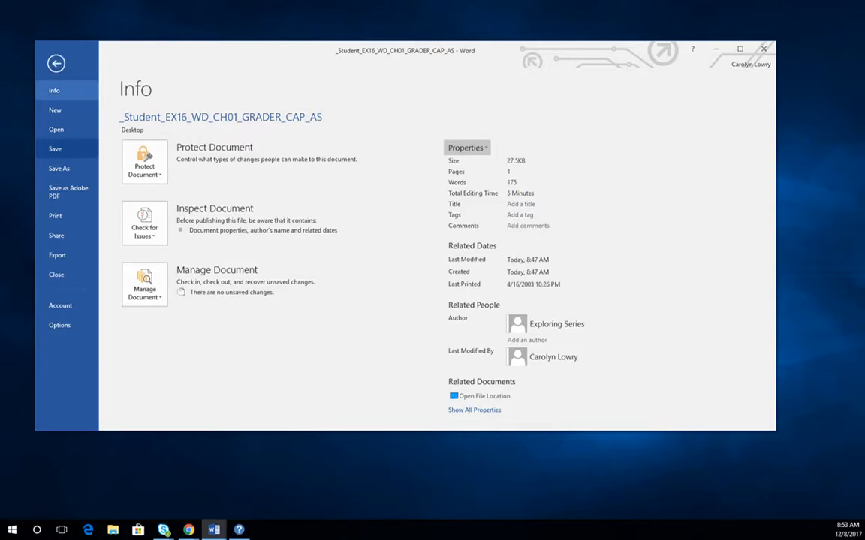
key(Escape)
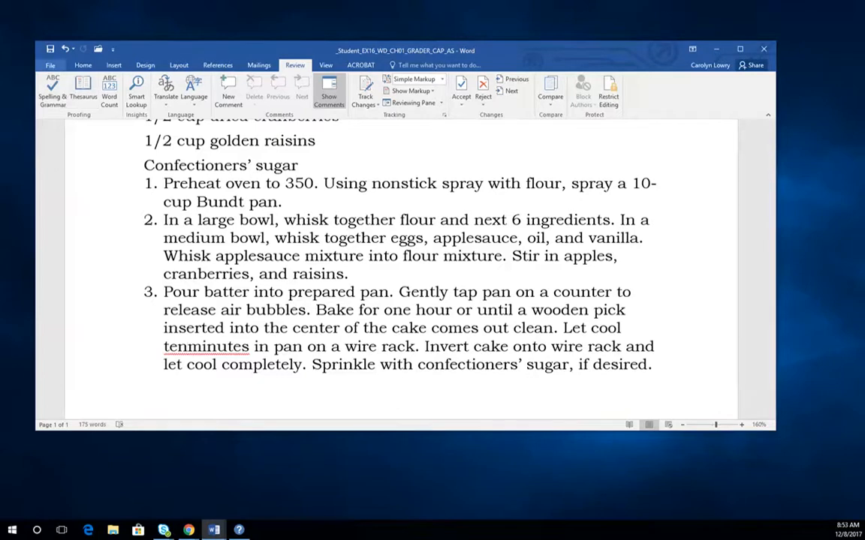
Inspect the document with all content checks enabled and remove all document properties and personal information
click(50, 65)
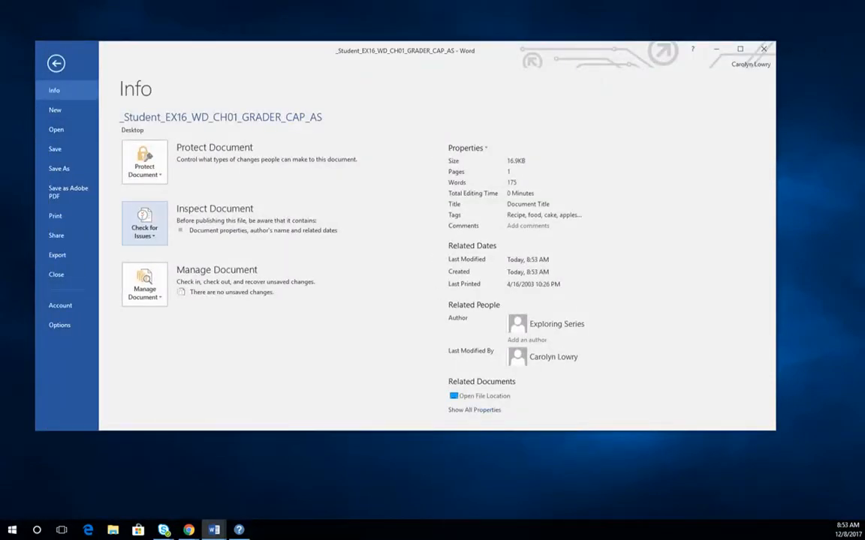
click(144, 223)
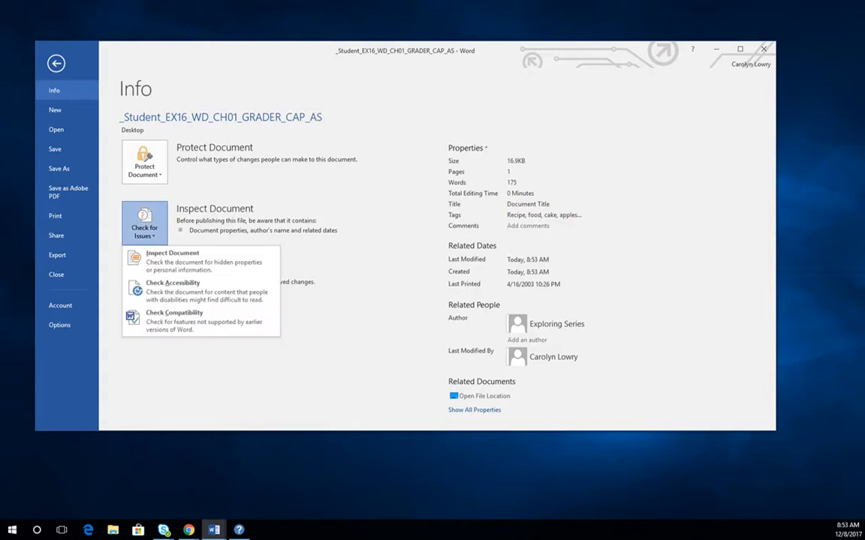
click(174, 259)
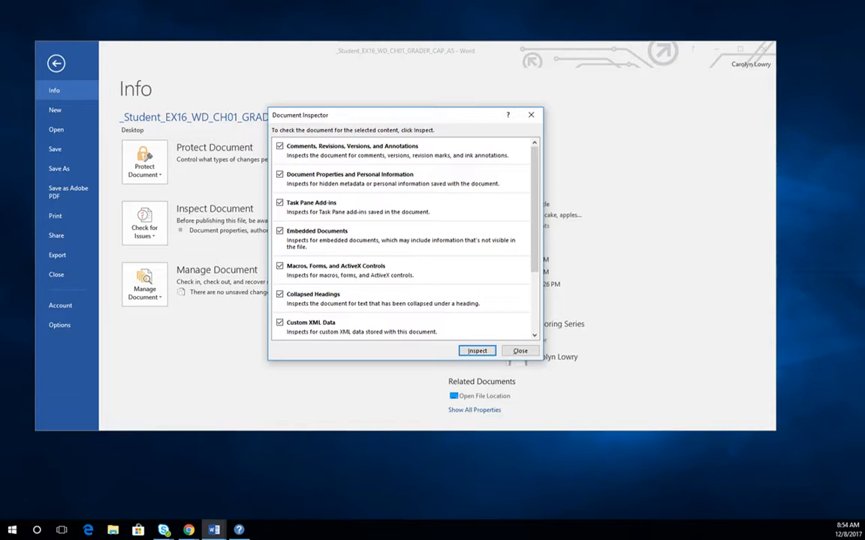
click(477, 351)
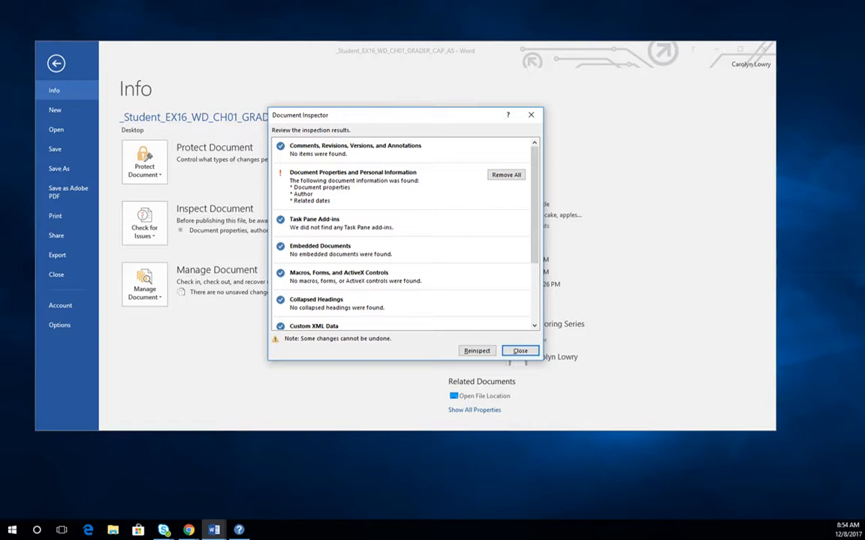
click(505, 175)
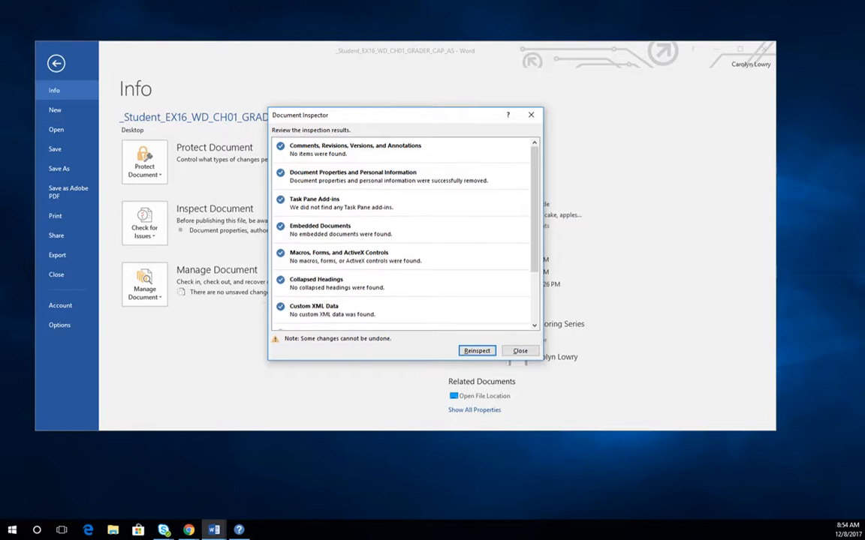
Review the Document Inspector results, reinspect the document with the same checks, and close the inspector
scroll(403, 233, down, 3)
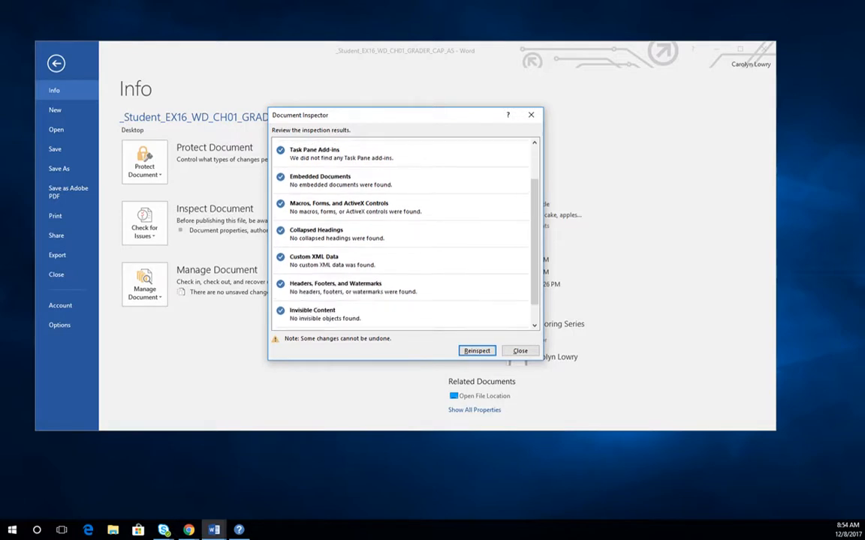
scroll(403, 232, up, 3)
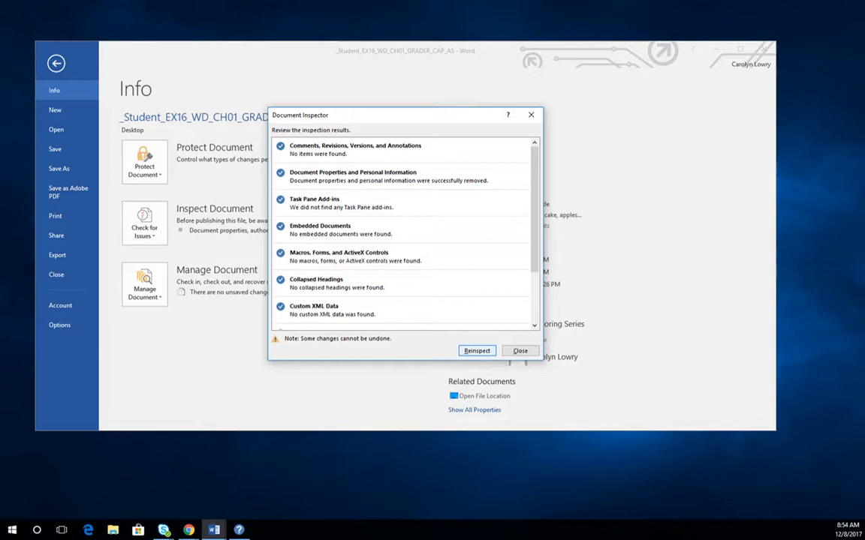
key(Return)
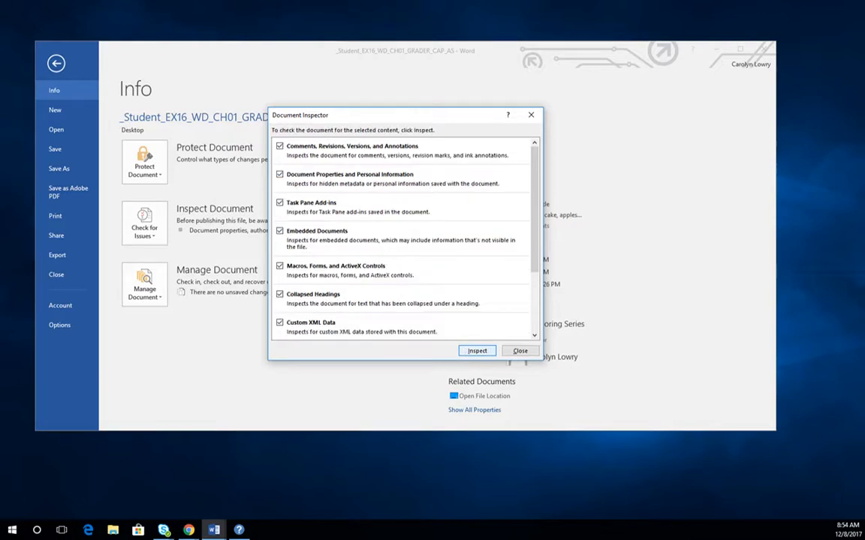
key(Return)
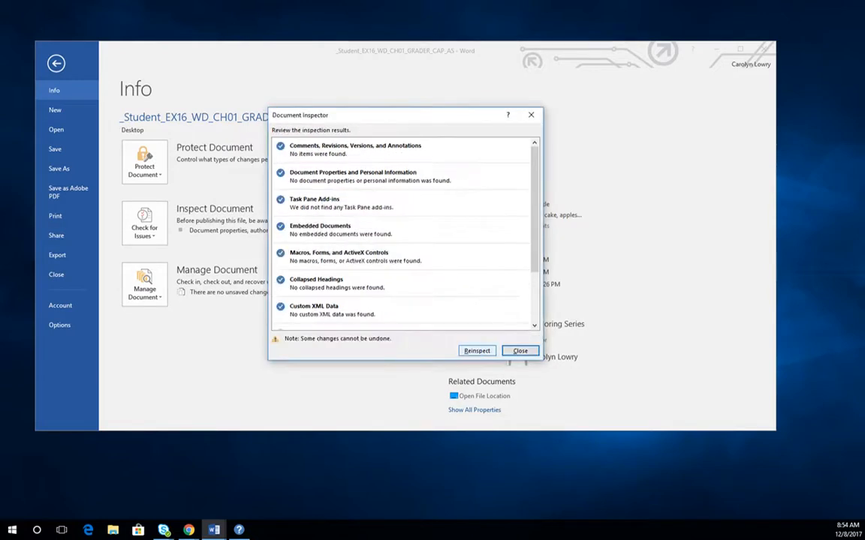
scroll(401, 234, down, 3)
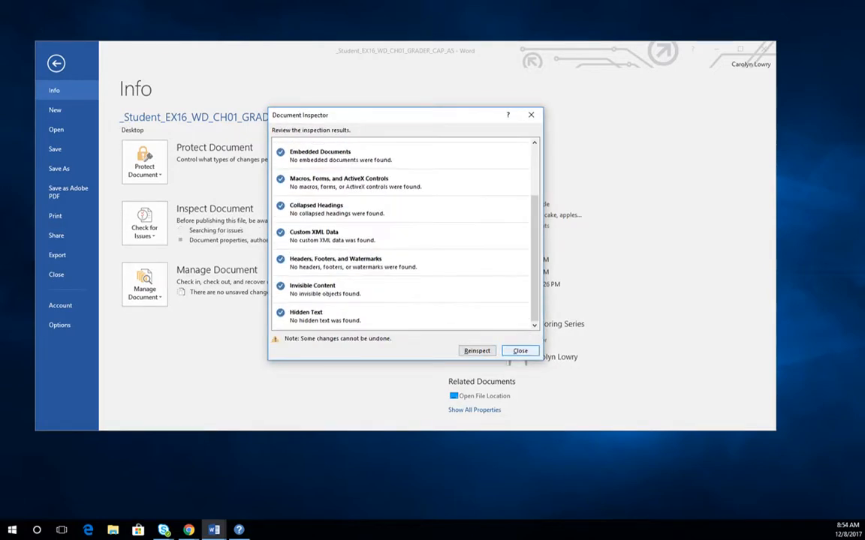
key(Return)
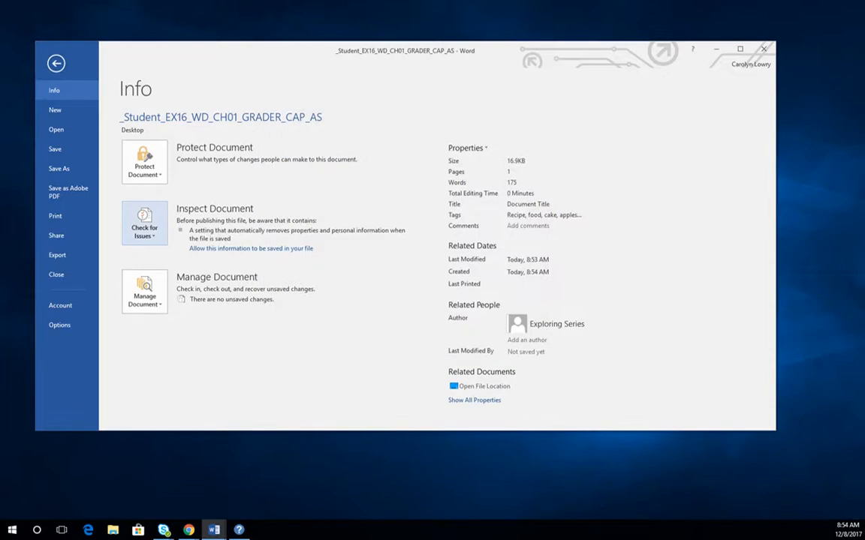
Enter "applesauce, recipe" as the keywords in the document's advanced properties
click(466, 148)
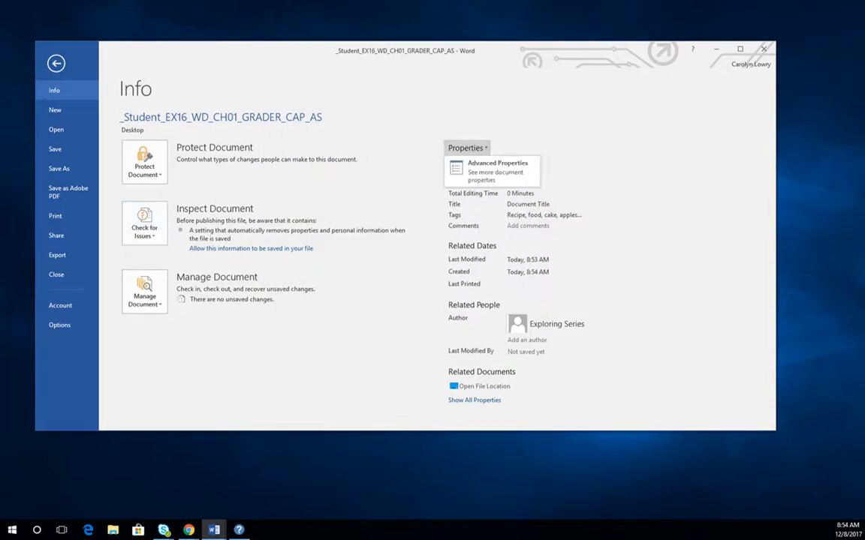
click(495, 168)
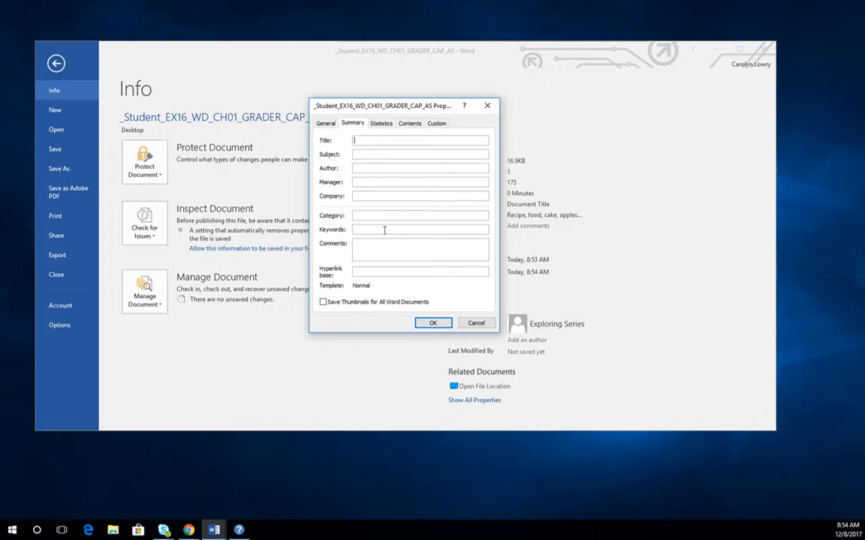
click(382, 229)
text(applesauce, recipe)
key(Return)
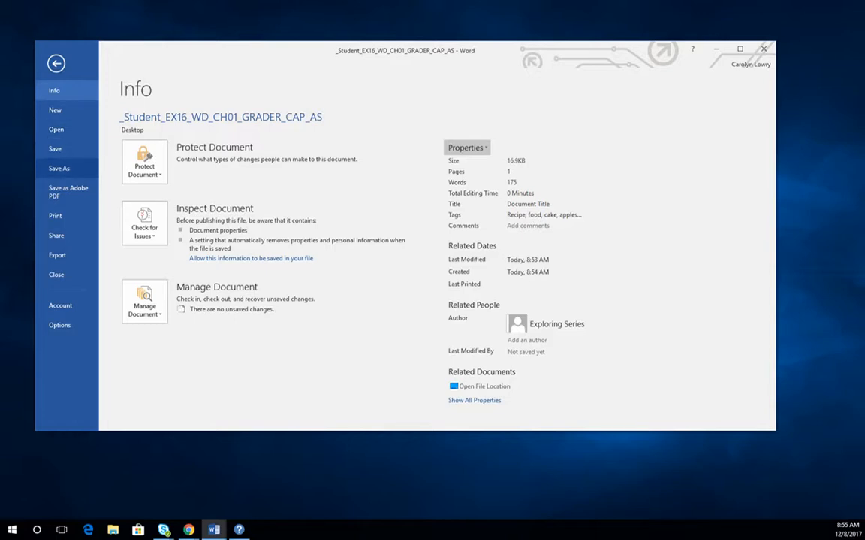
Save a copy of the document to the Desktop as _Student_EX16_WD_CH01_GRADER_CAP_AS2 in Word Document format
click(59, 168)
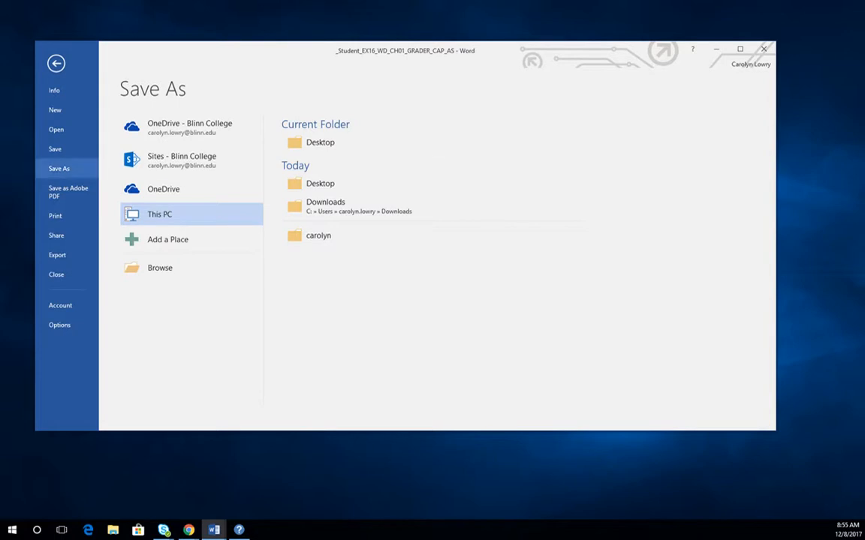
click(320, 142)
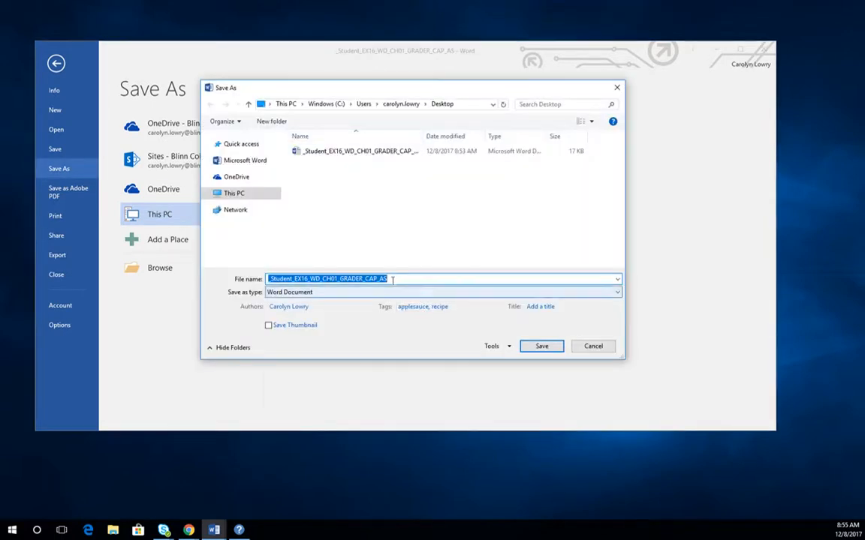
click(402, 279)
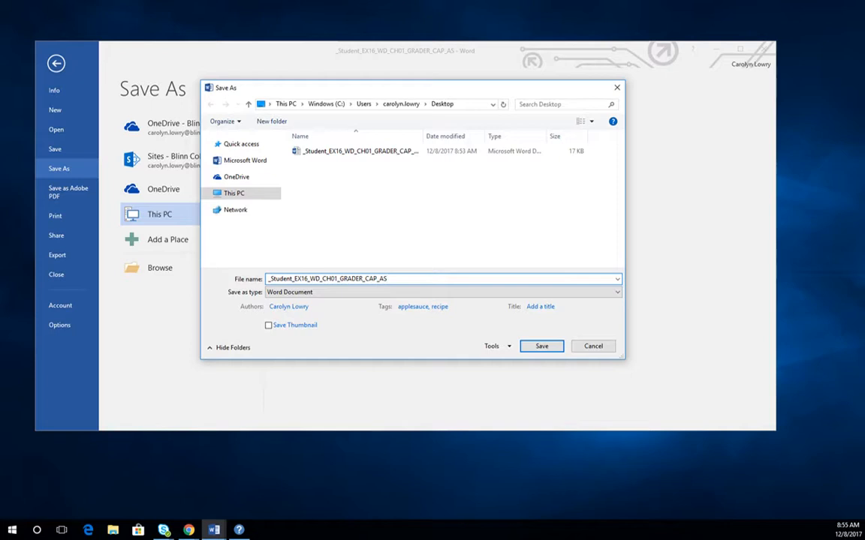
text(2)
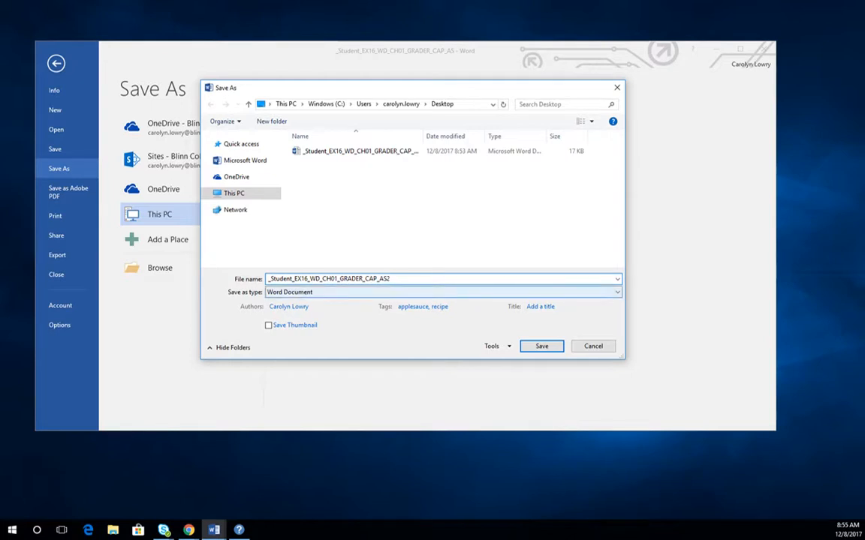
click(442, 292)
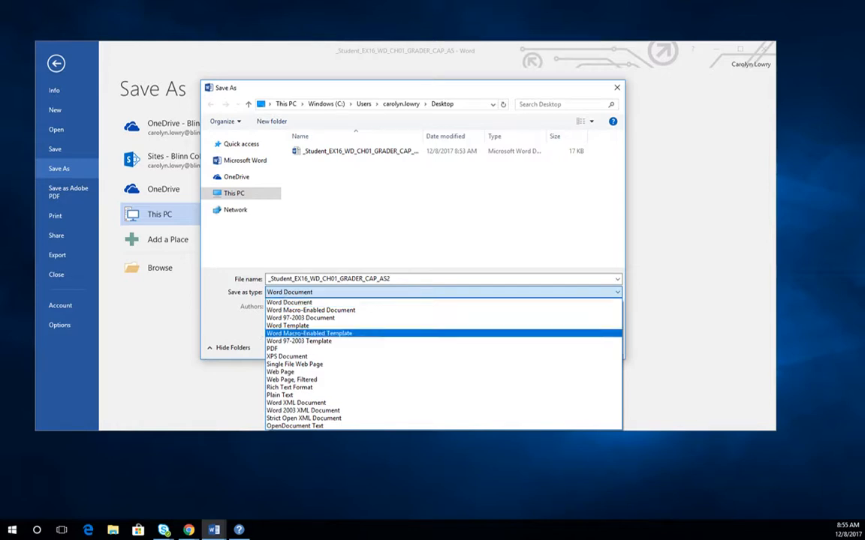
click(315, 303)
drag(412, 88, 406, 42)
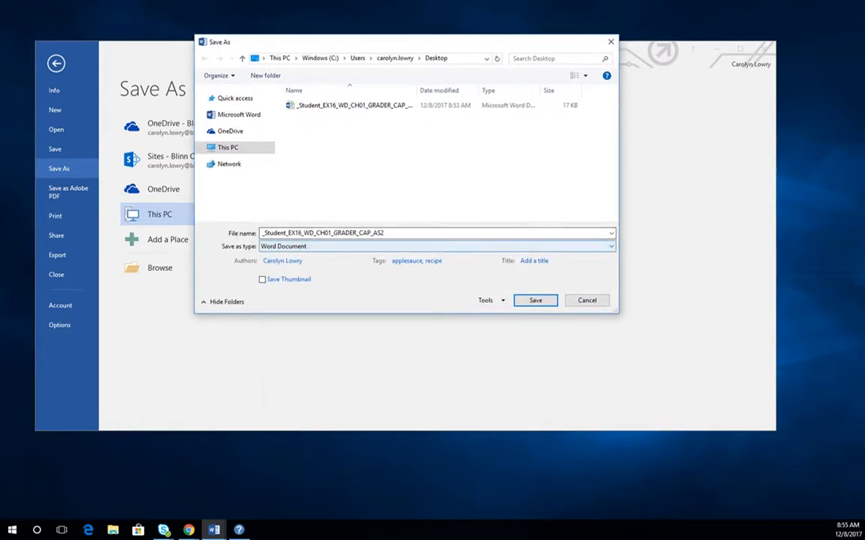
click(601, 246)
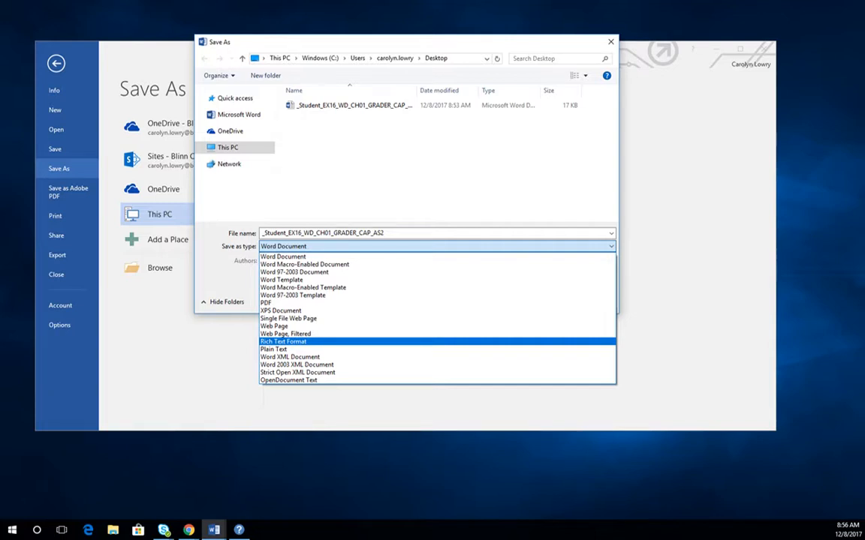
key(Escape)
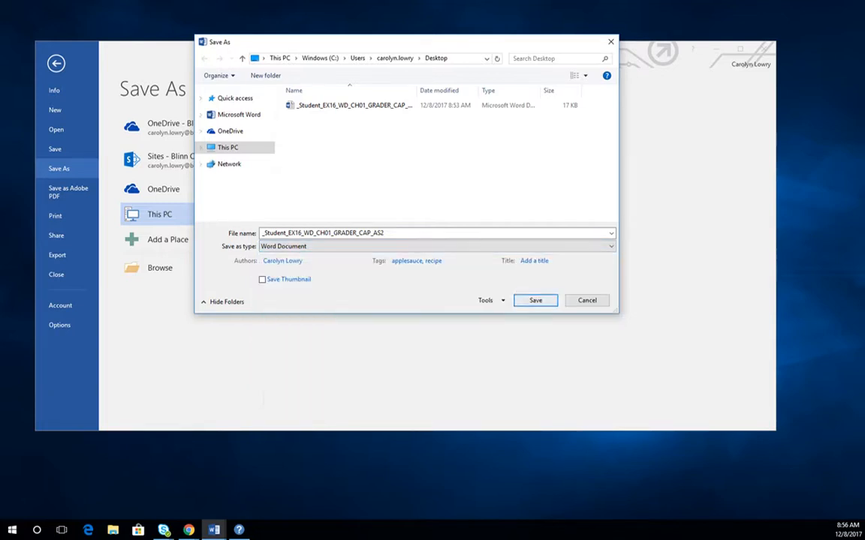
key(shift+Tab)
key(Return)
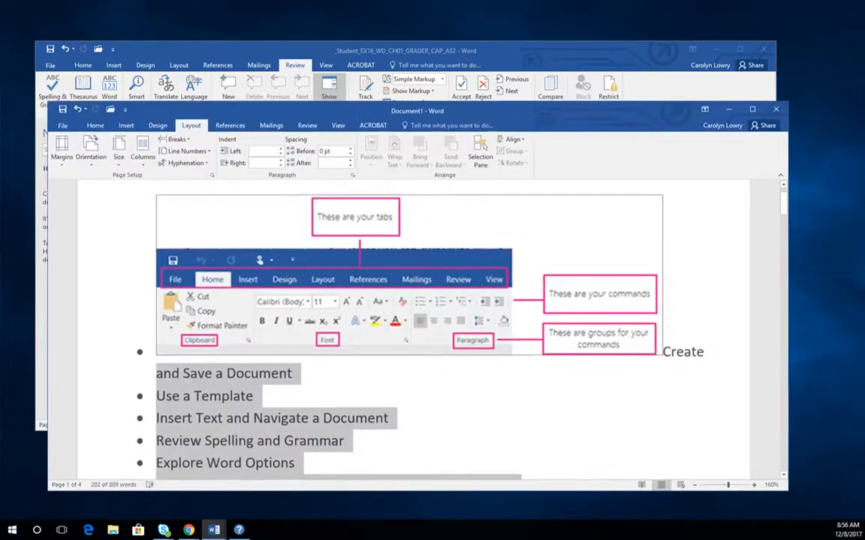
Move the Document1 window off the recipe and place the cursor in the "Confectioners' sugar" line
drag(525, 111, 510, 81)
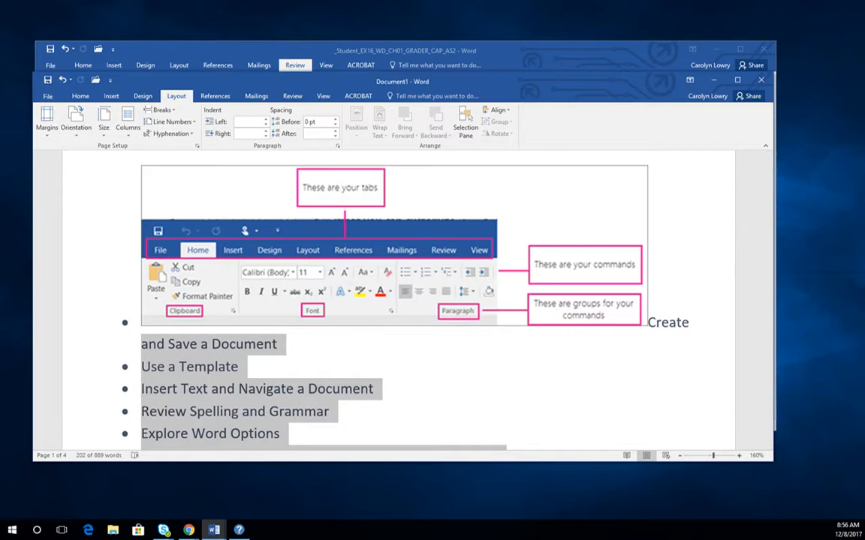
drag(480, 82, 0, 83)
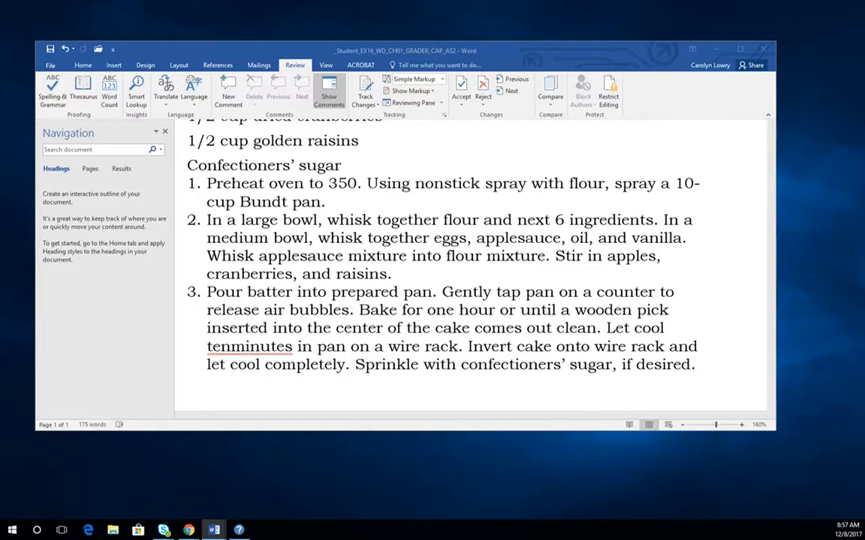
click(232, 347)
click(83, 65)
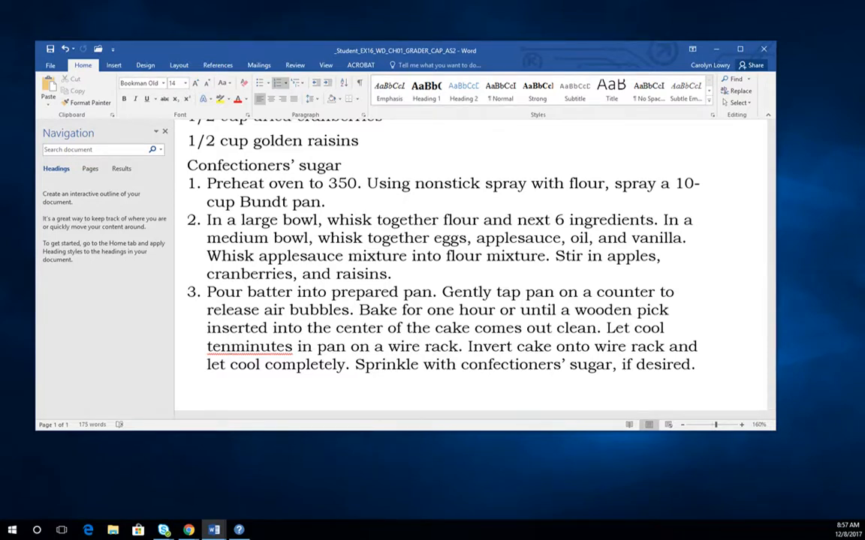
click(249, 164)
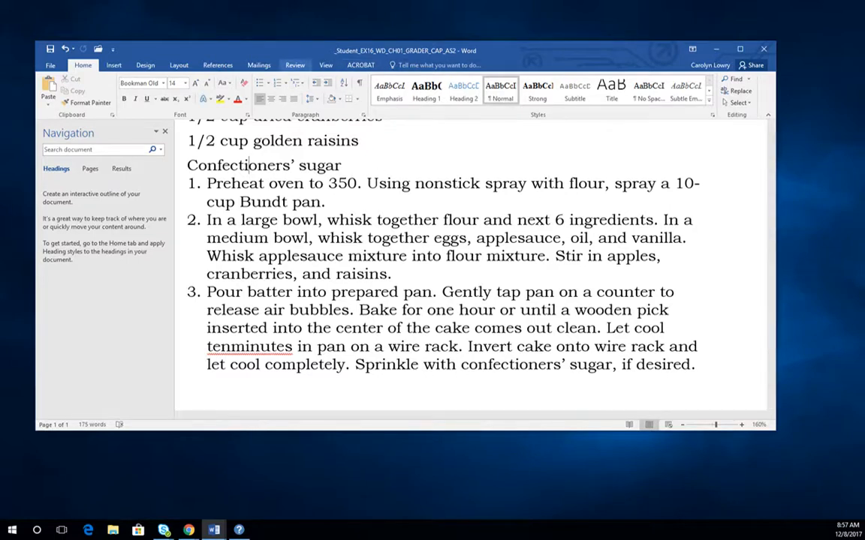
Insert the picture 20170129_144148 from the Downloads folder directly before the "Applesauce Cake" title
scroll(371, 204, up, 8)
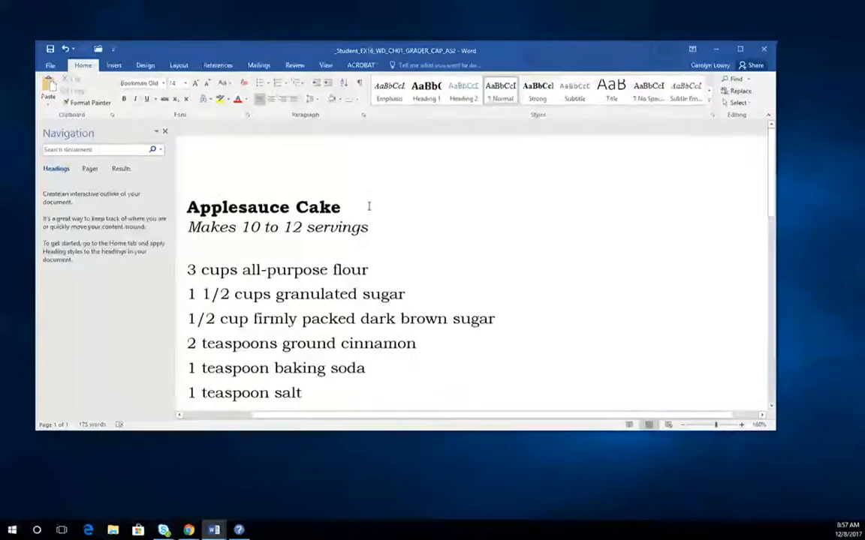
click(187, 207)
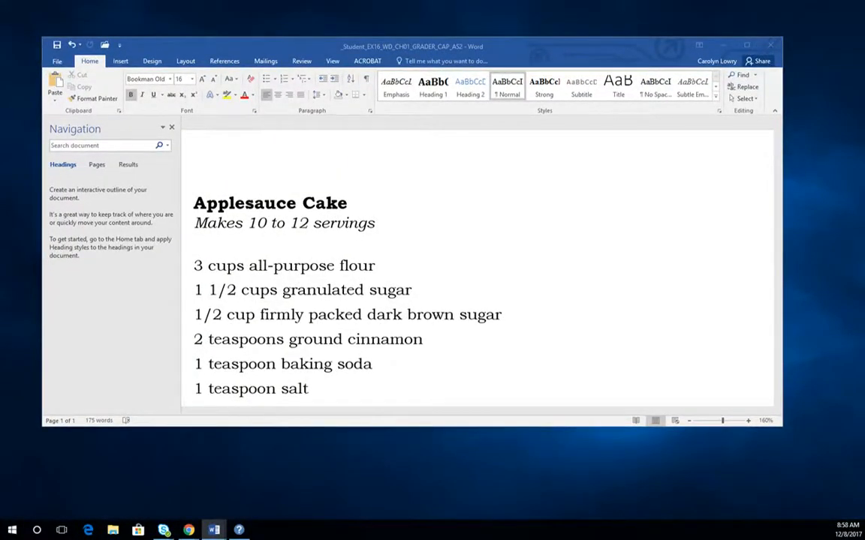
click(120, 61)
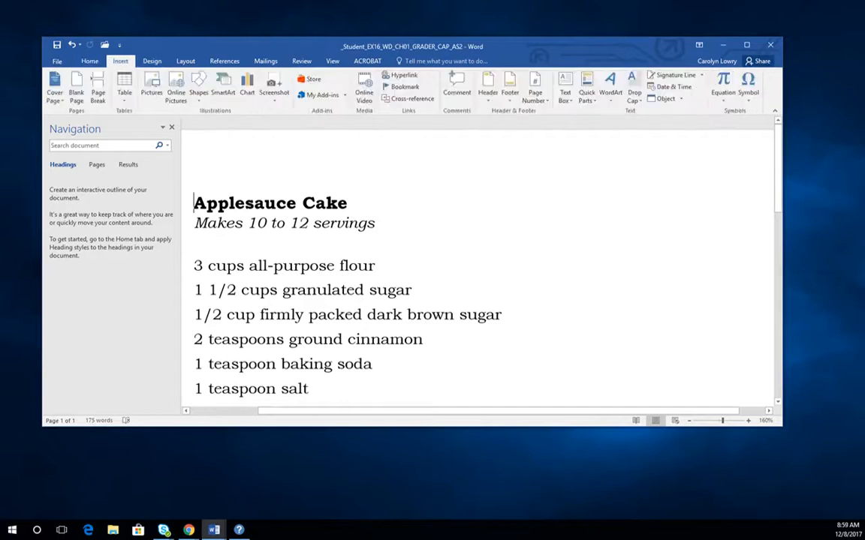
click(151, 84)
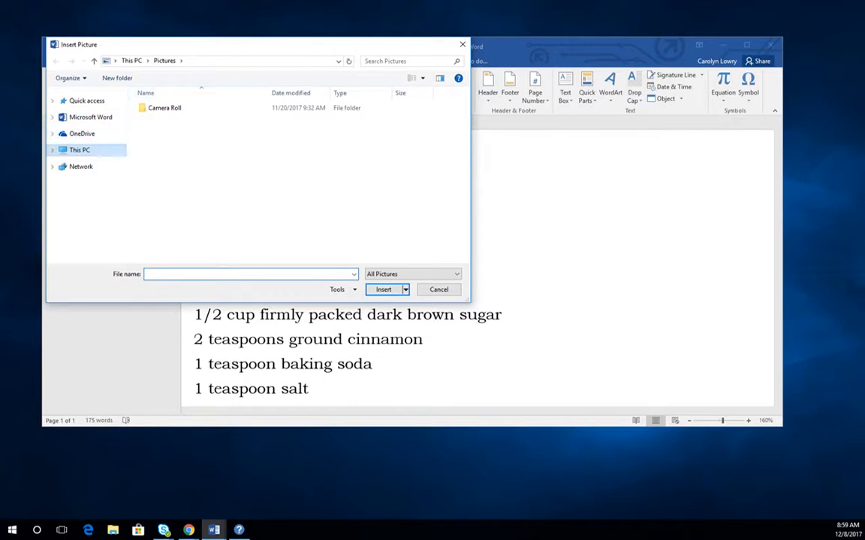
click(79, 150)
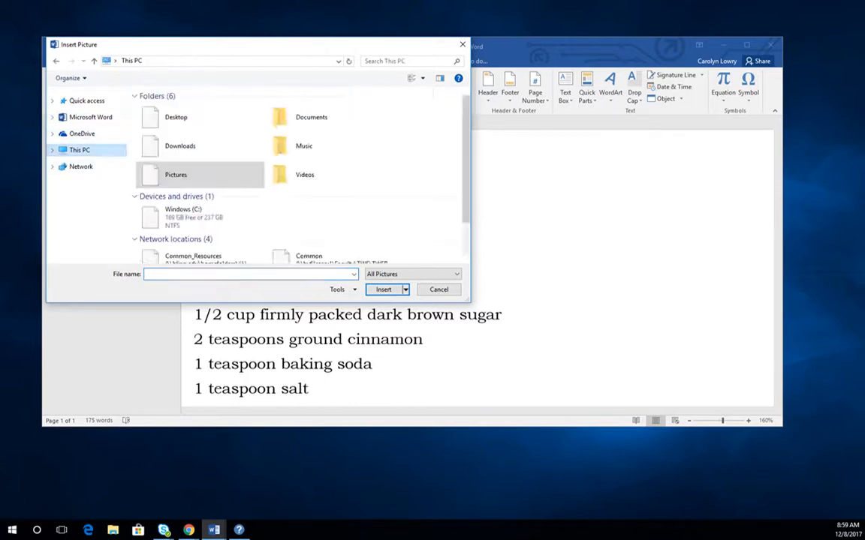
double_click(181, 146)
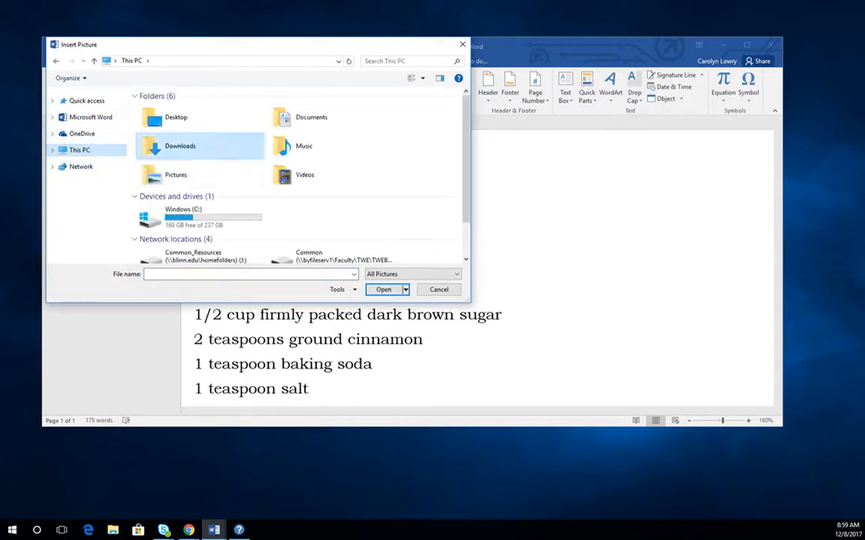
double_click(162, 105)
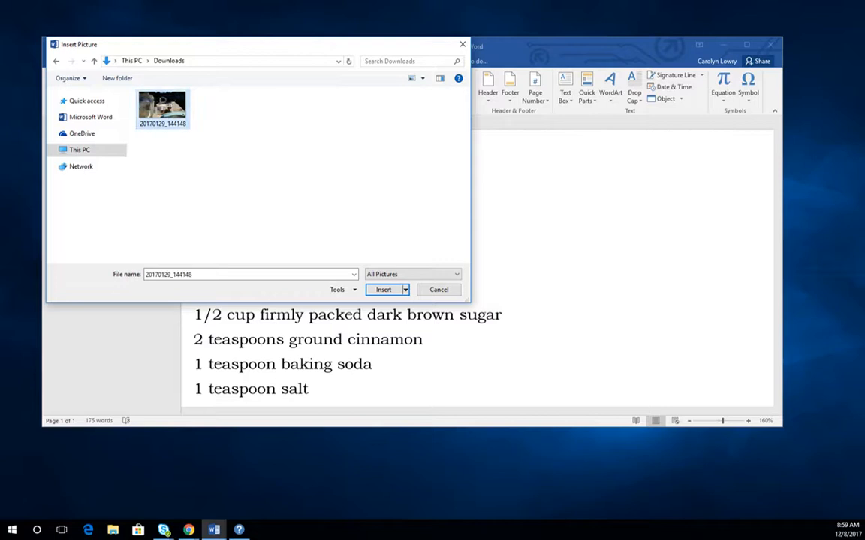
scroll(511, 277, down, 2)
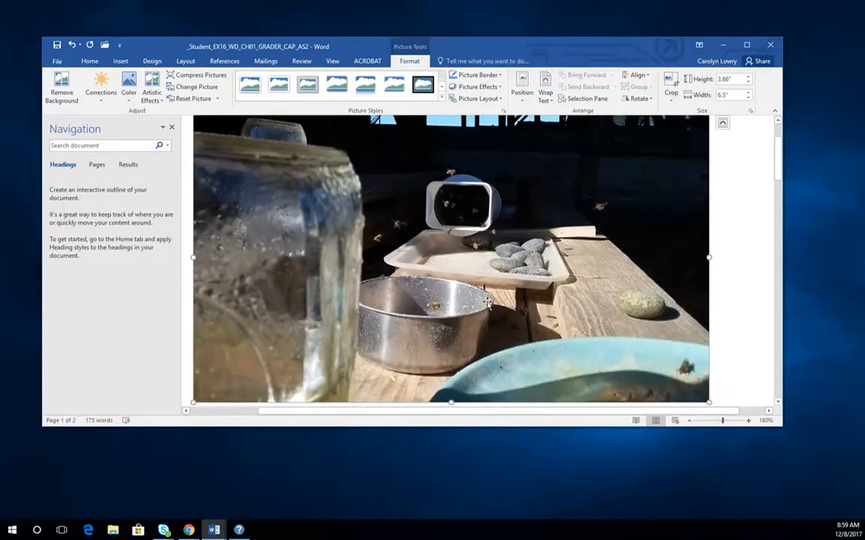
scroll(490, 293, down, 3)
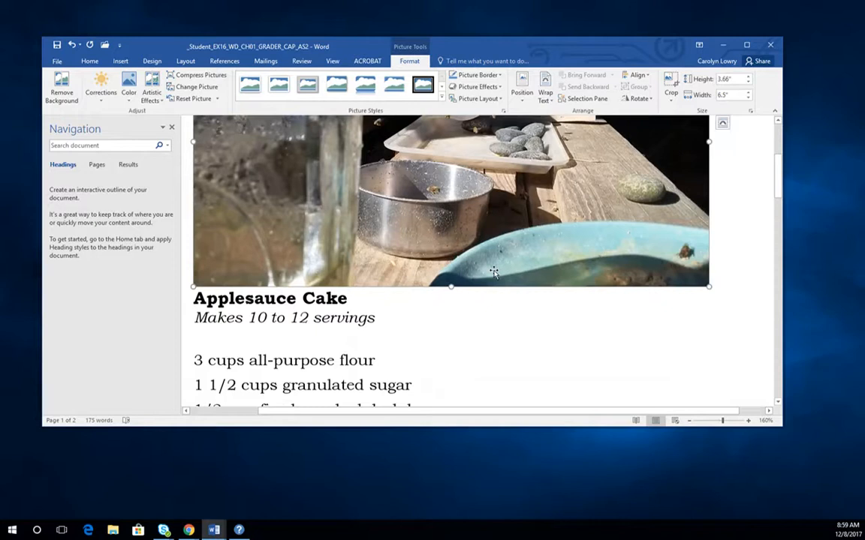
scroll(514, 330, up, 4)
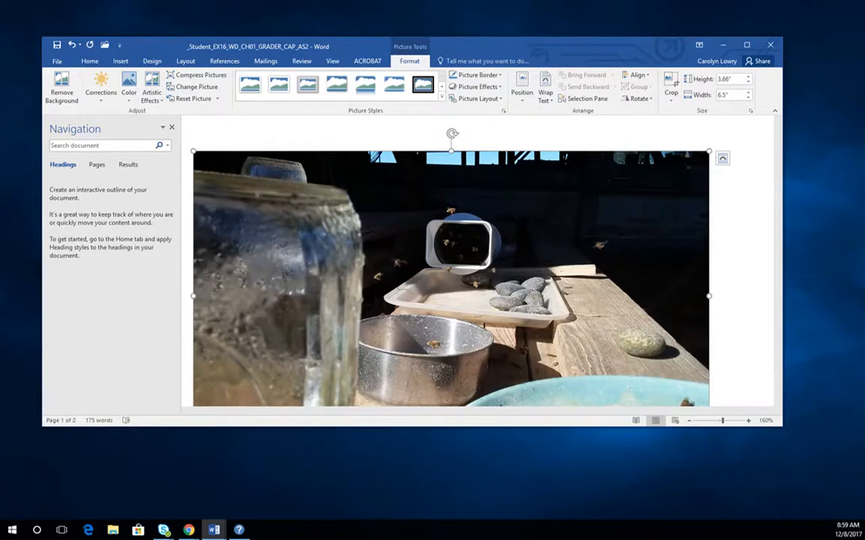
scroll(450, 261, down, 2)
click(189, 530)
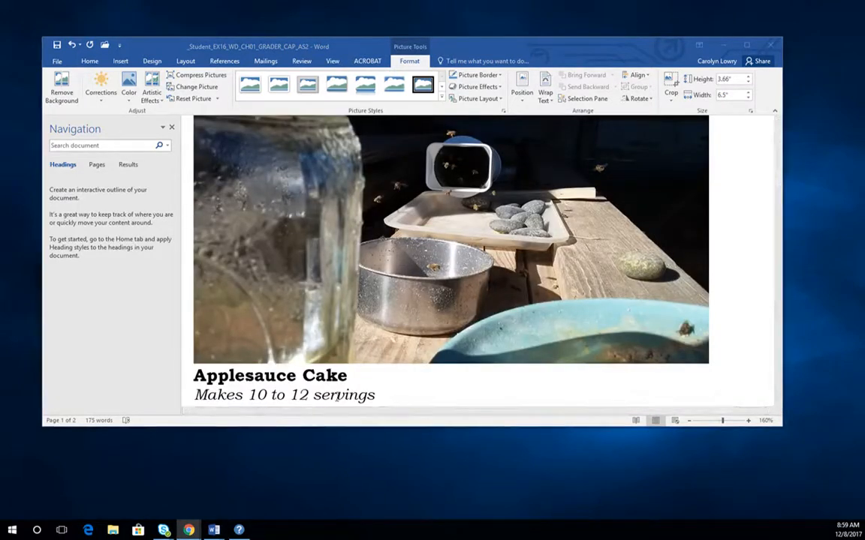
click(337, 395)
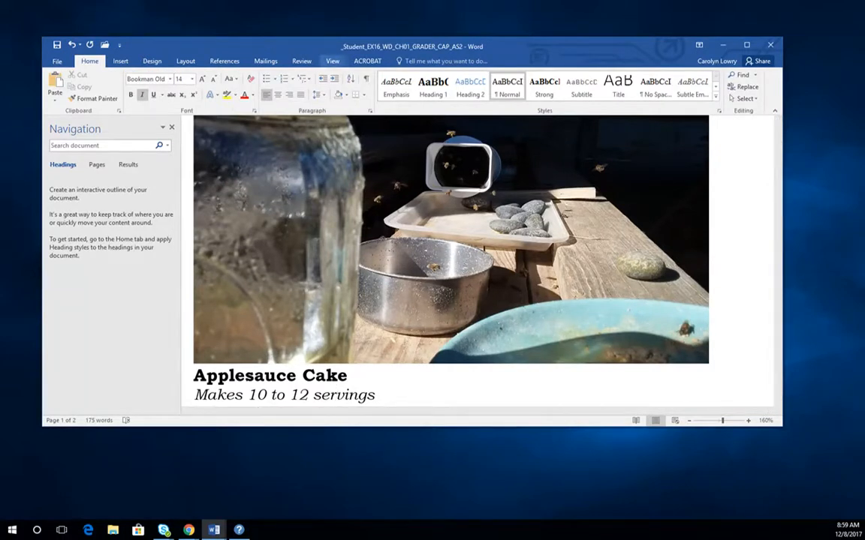
Crop the left, bottom and right sides of the picture to about 2.21" wide by 1.81" high around the white container
click(380, 141)
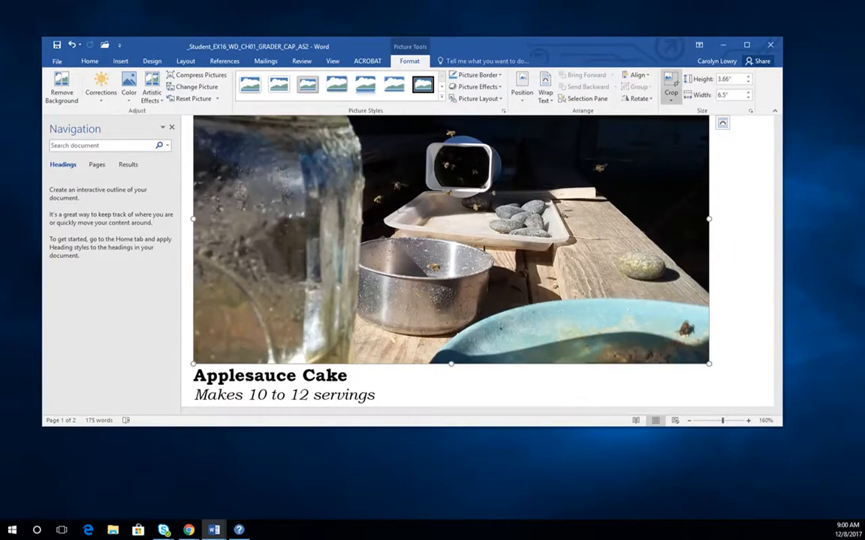
click(675, 84)
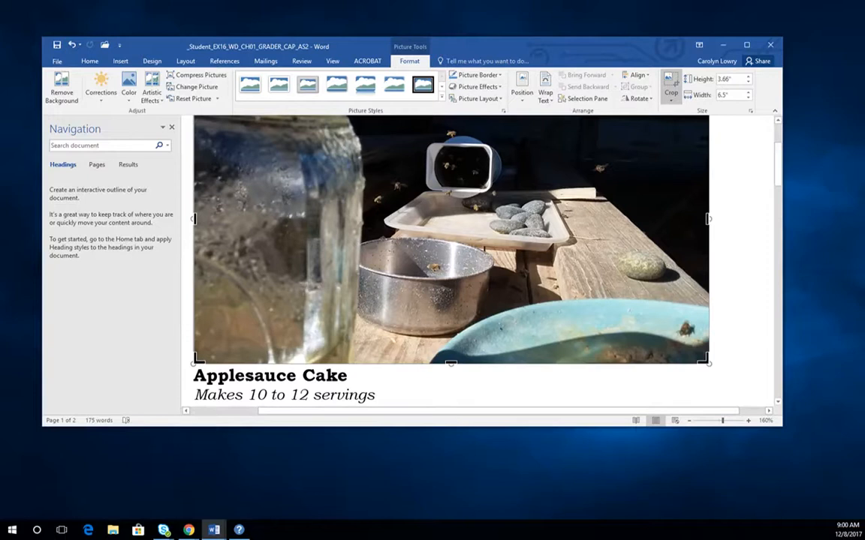
drag(194, 219, 368, 219)
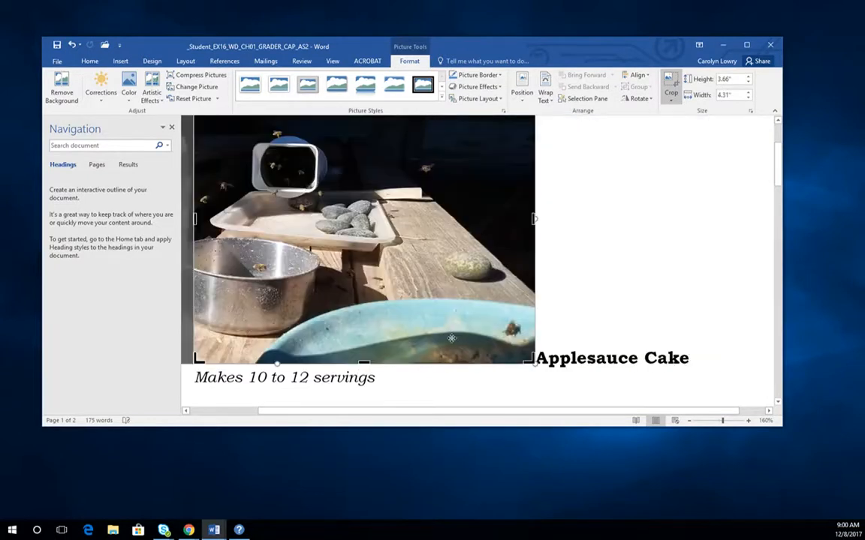
drag(363, 363, 363, 217)
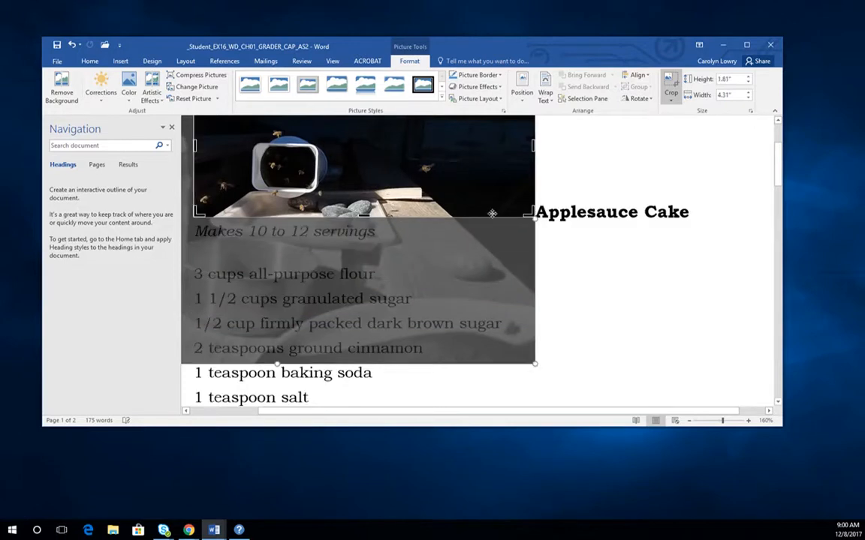
drag(532, 145, 370, 150)
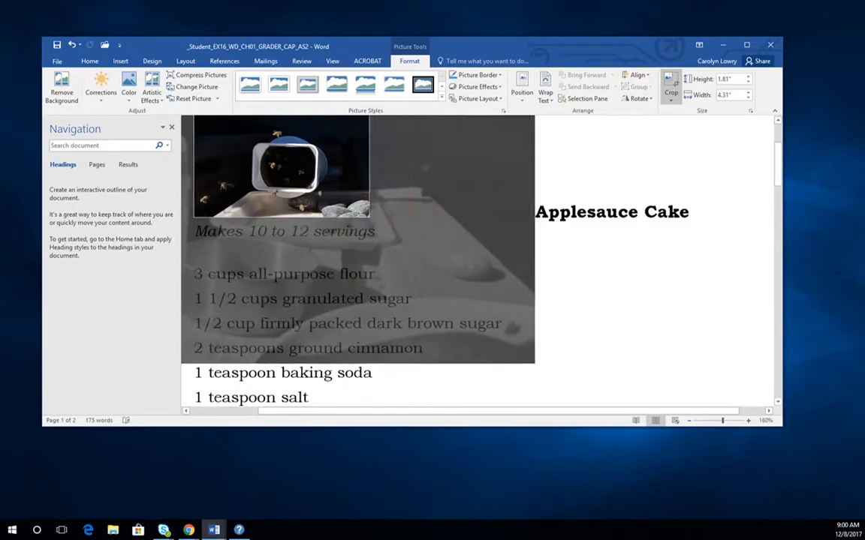
click(610, 223)
Enlarge the cropped picture to about 4.21" wide by 3.43" high and apply the rotated, white-framed picture style
click(303, 181)
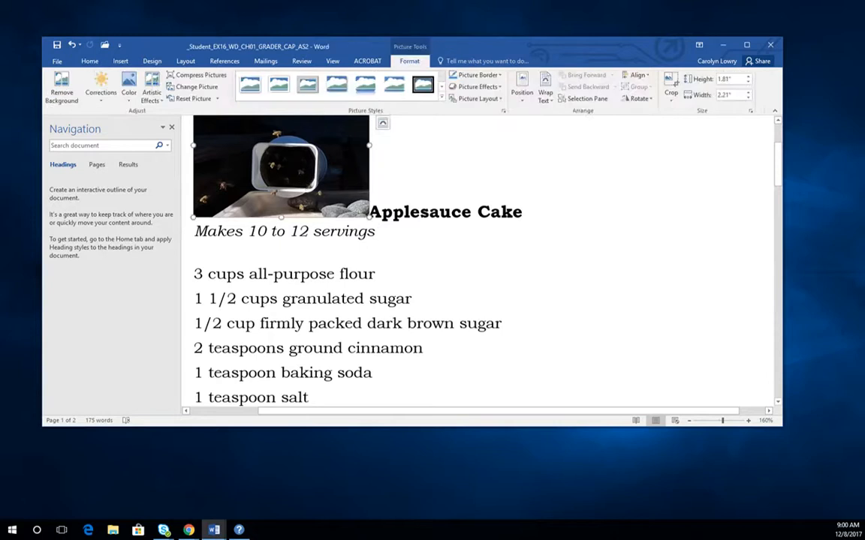
drag(368, 218, 525, 345)
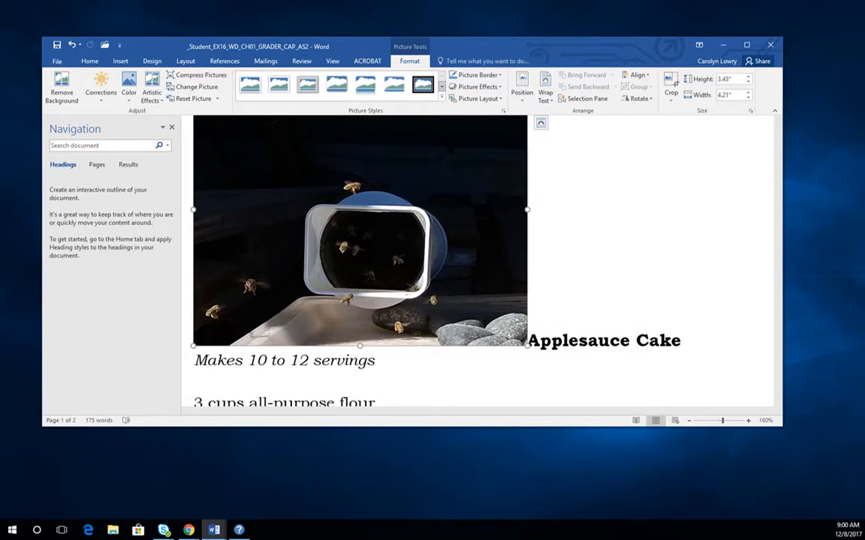
click(441, 98)
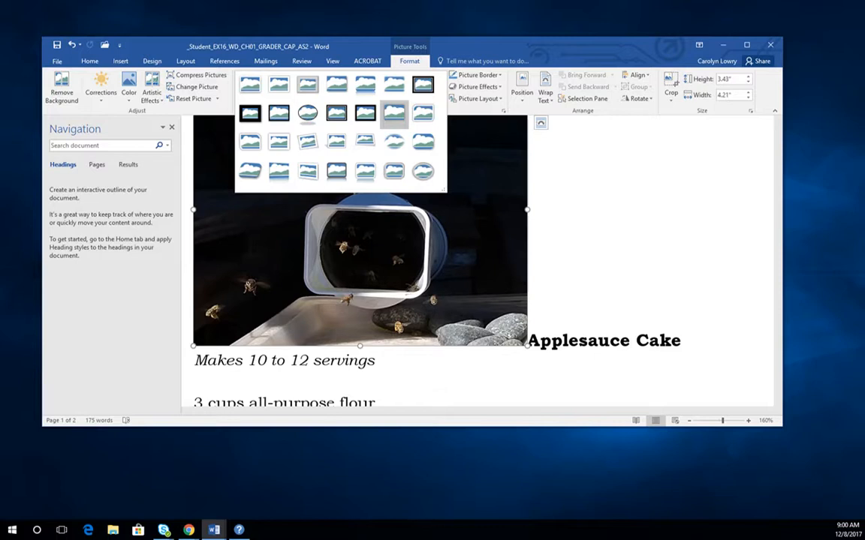
click(307, 141)
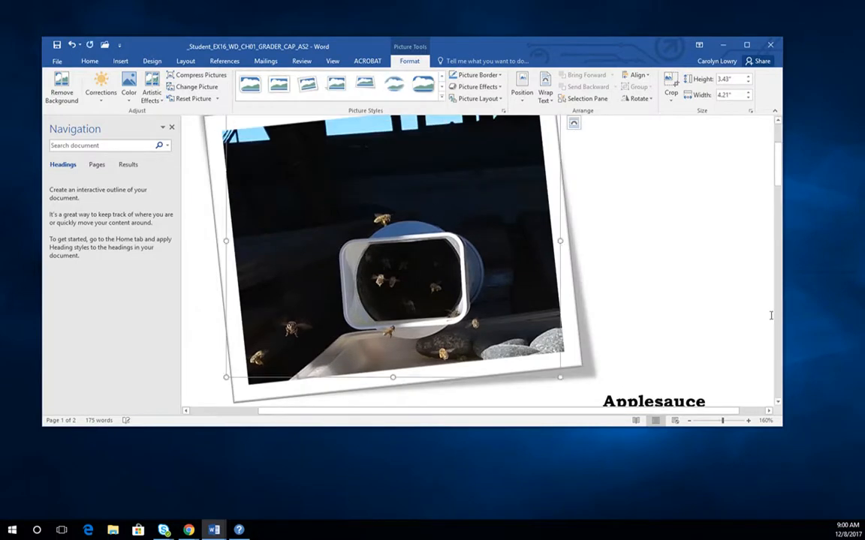
scroll(685, 291, down, 1)
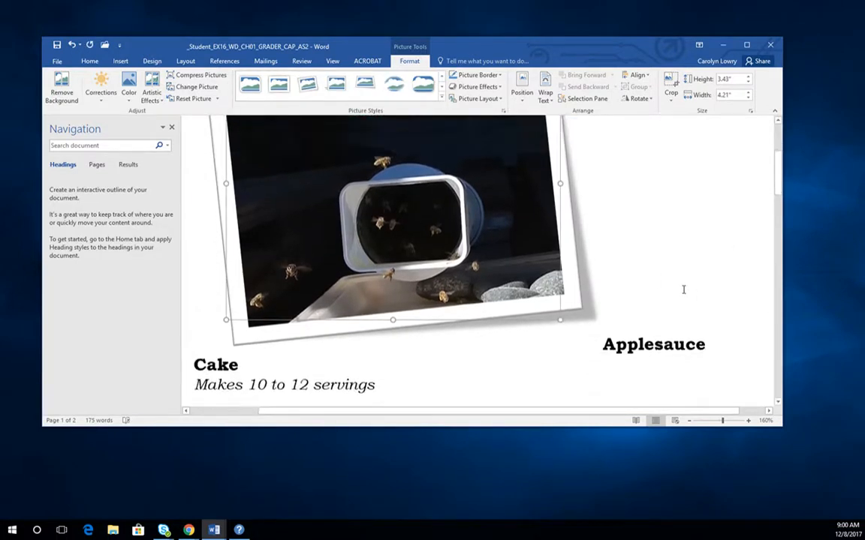
Select the framed bee picture above the "Applesauce Cake" title and maximize the document window
scroll(685, 290, up, 1)
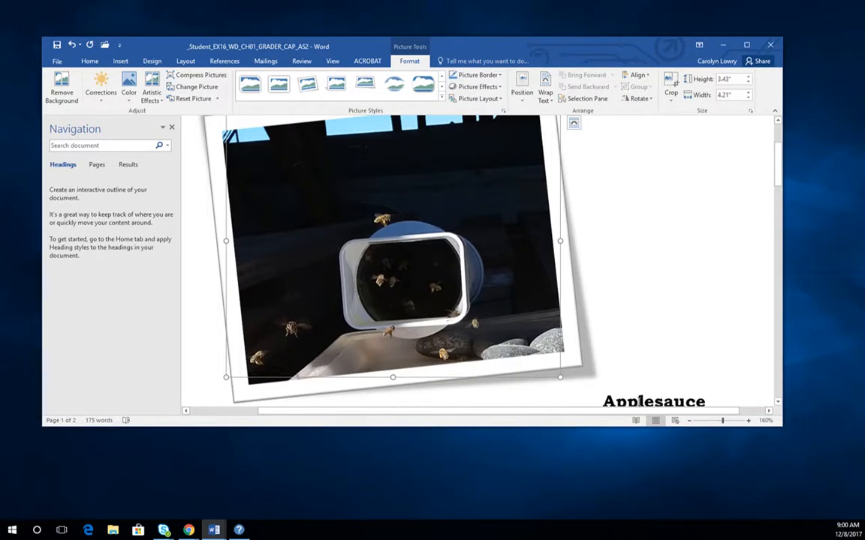
click(639, 401)
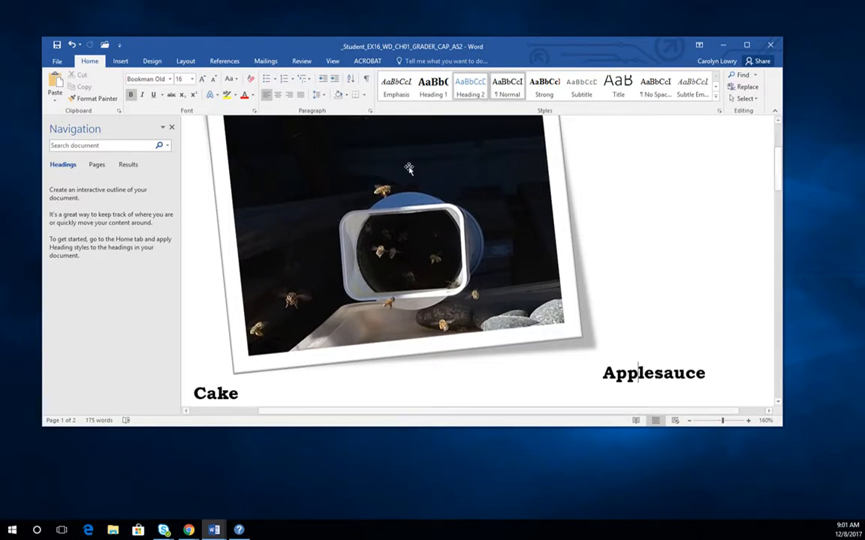
click(394, 228)
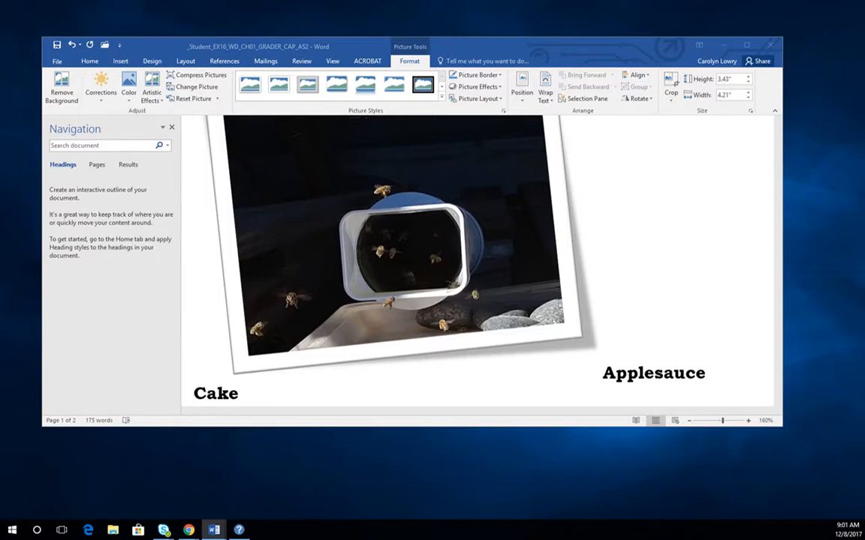
click(121, 61)
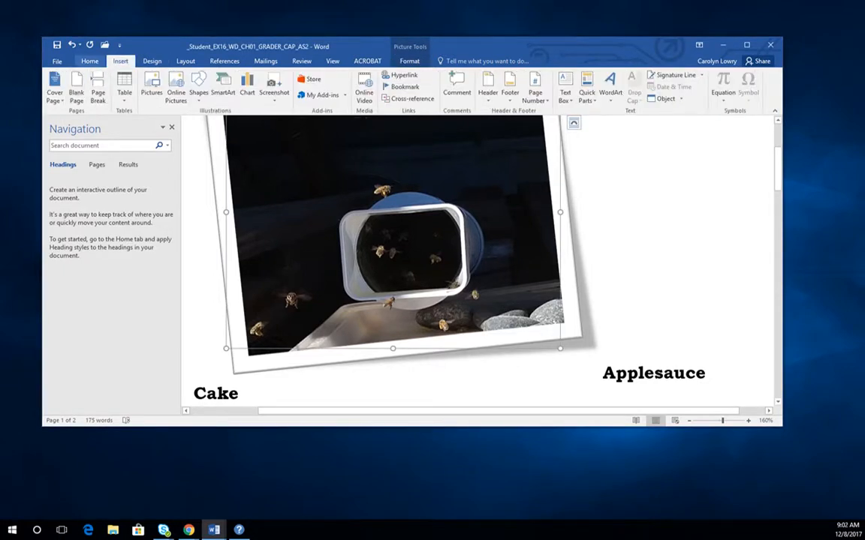
click(90, 61)
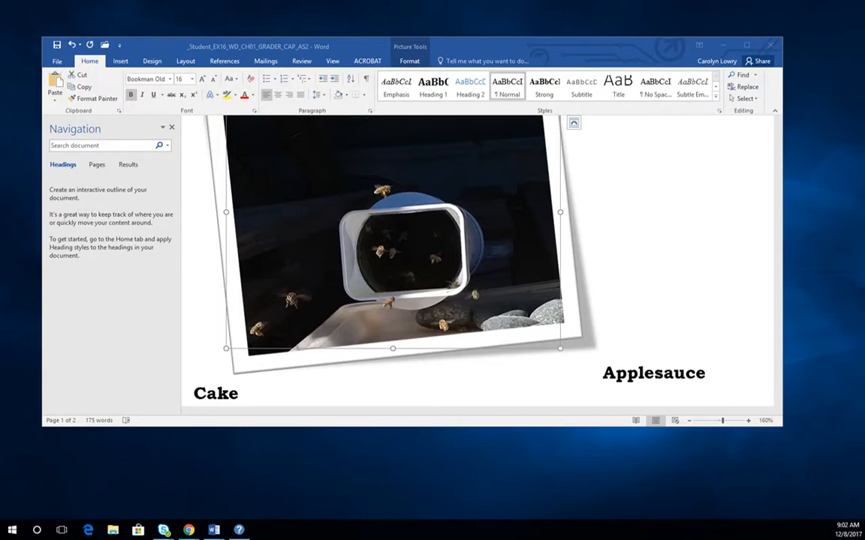
click(747, 45)
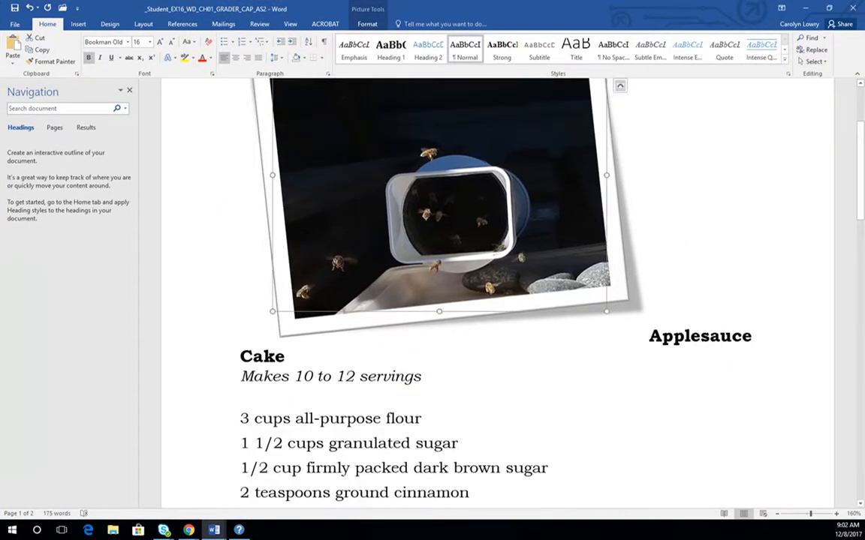
Examine the ribbon customization options, including the popular commands and the main tabs, and close them without changes
right_click(684, 43)
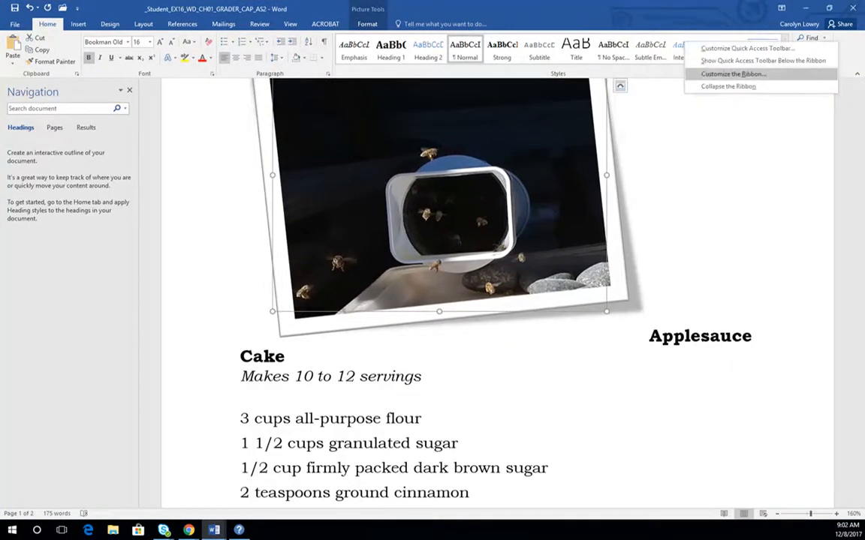
click(733, 73)
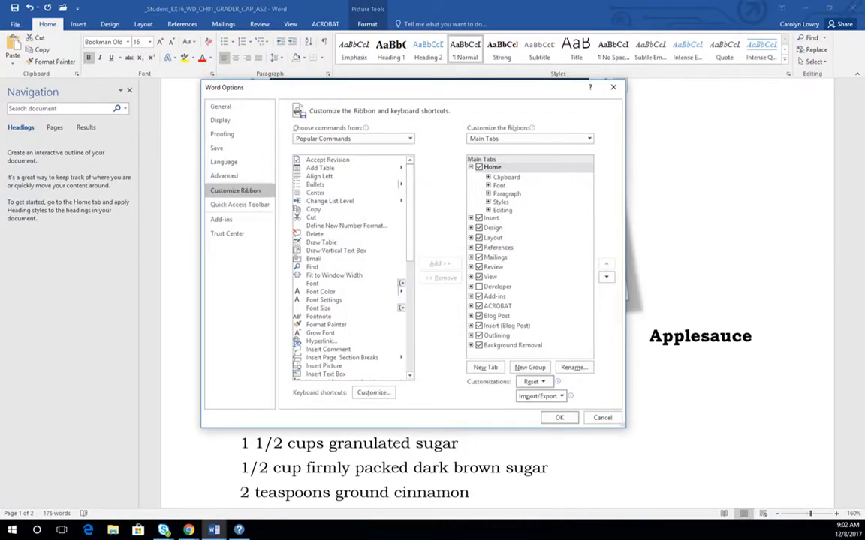
mouse_move(366, 128)
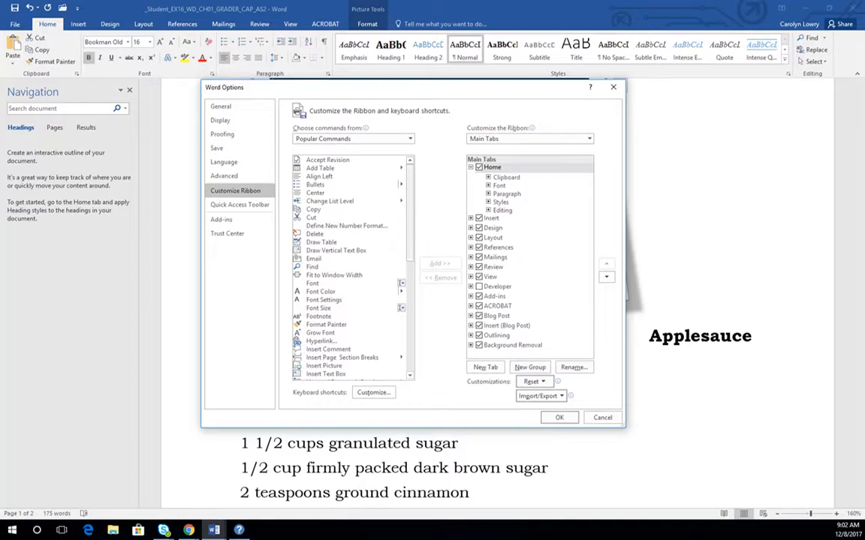
mouse_move(410, 213)
mouse_down()
mouse_move(409, 288)
mouse_move(410, 223)
mouse_up()
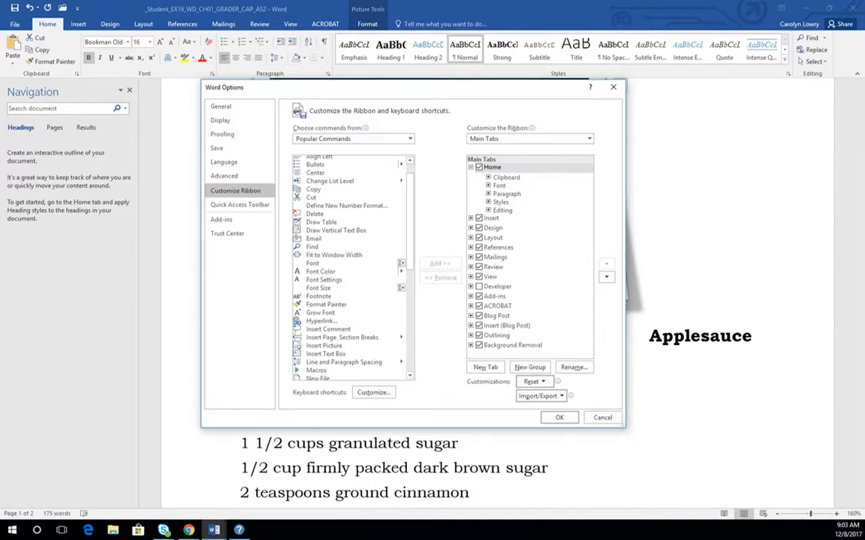
drag(443, 87, 453, 104)
click(623, 104)
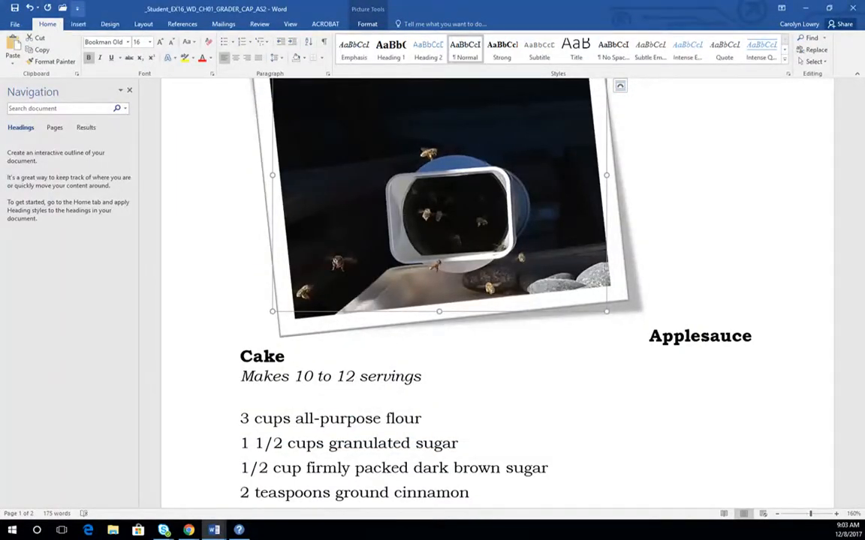
Examine the commands that can be added to the Quick Access Toolbar, listing those from the Layout Tab, and cancel the options
click(77, 8)
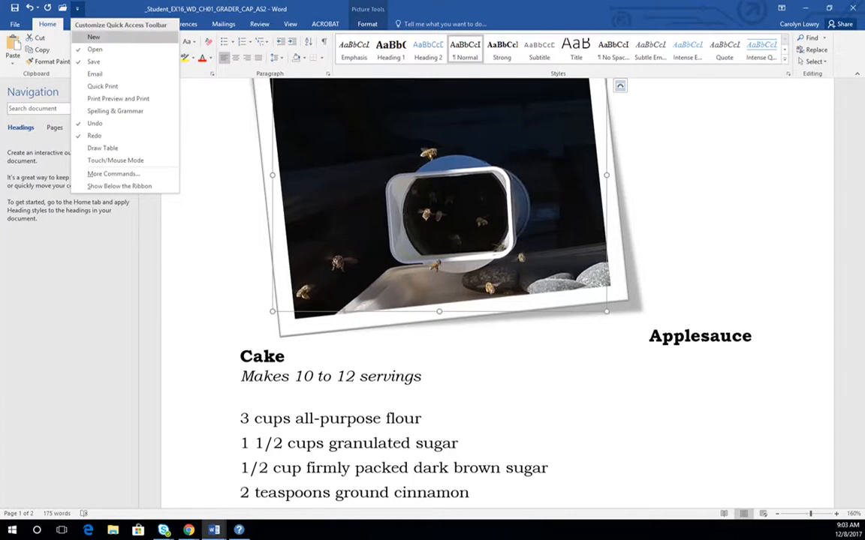
click(113, 174)
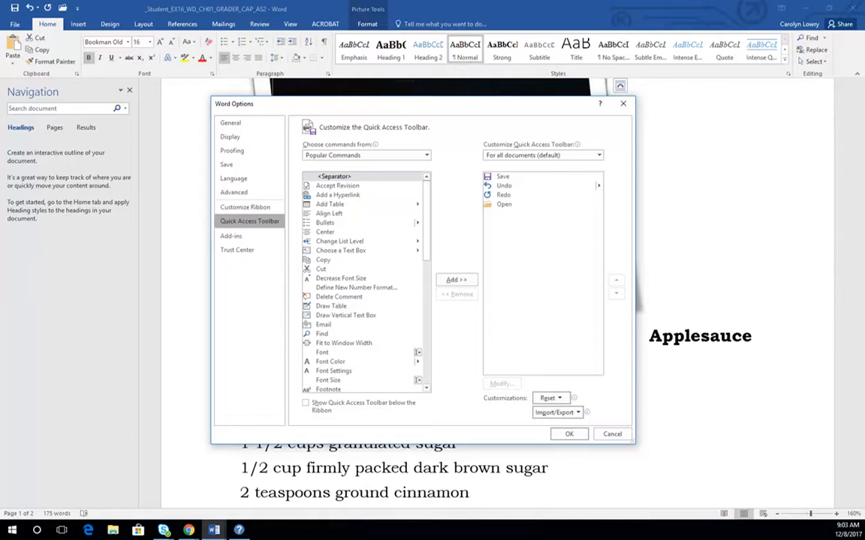
mouse_move(426, 220)
mouse_down()
mouse_move(426, 345)
mouse_move(426, 218)
mouse_up()
click(383, 156)
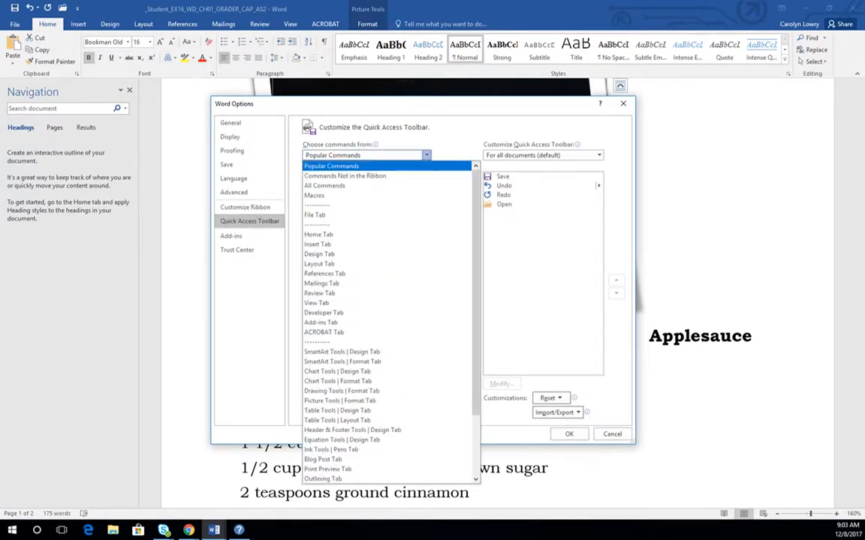
click(322, 263)
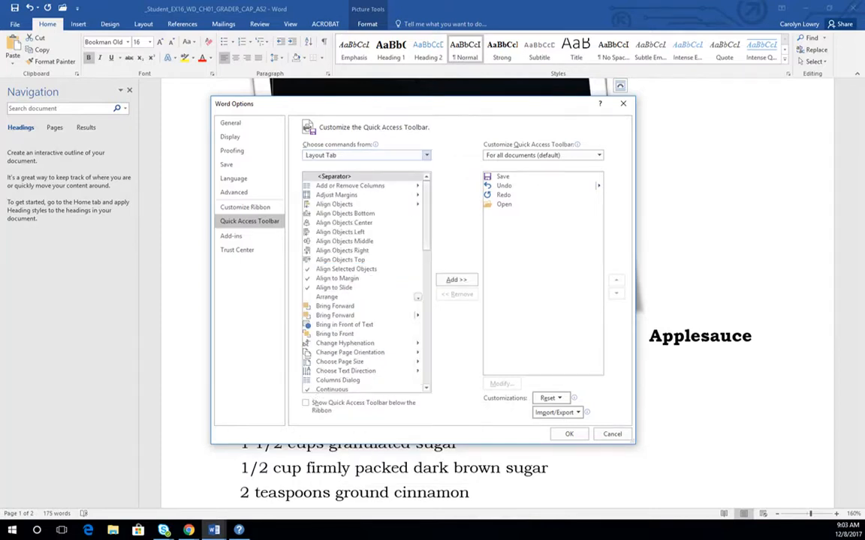
scroll(367, 281, down, 20)
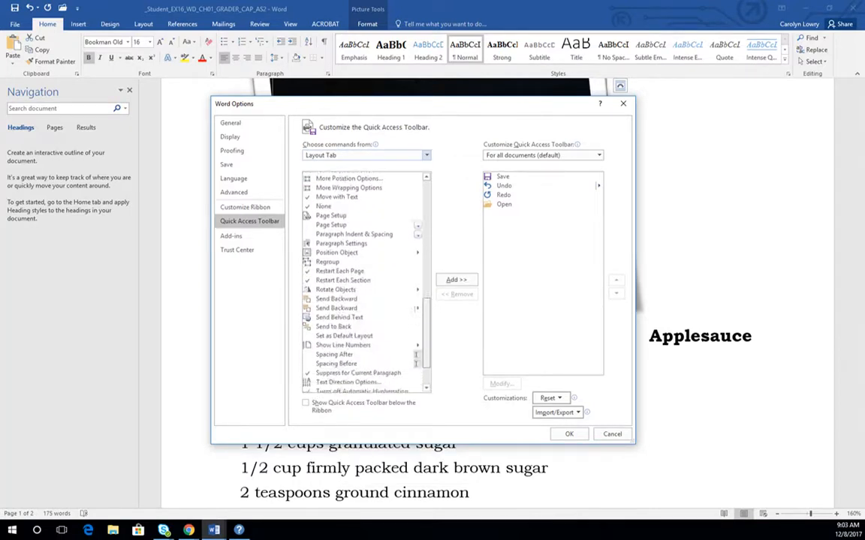
scroll(366, 282, down, 1)
scroll(366, 281, up, 20)
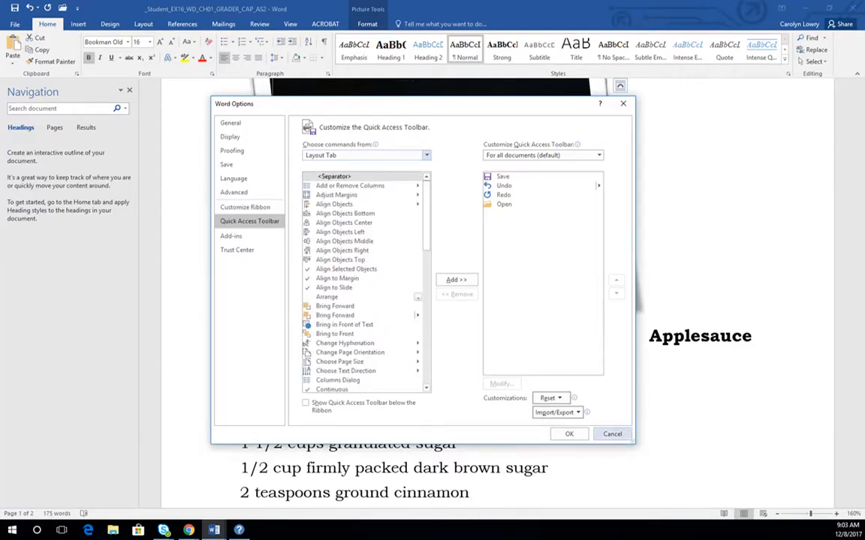
click(613, 434)
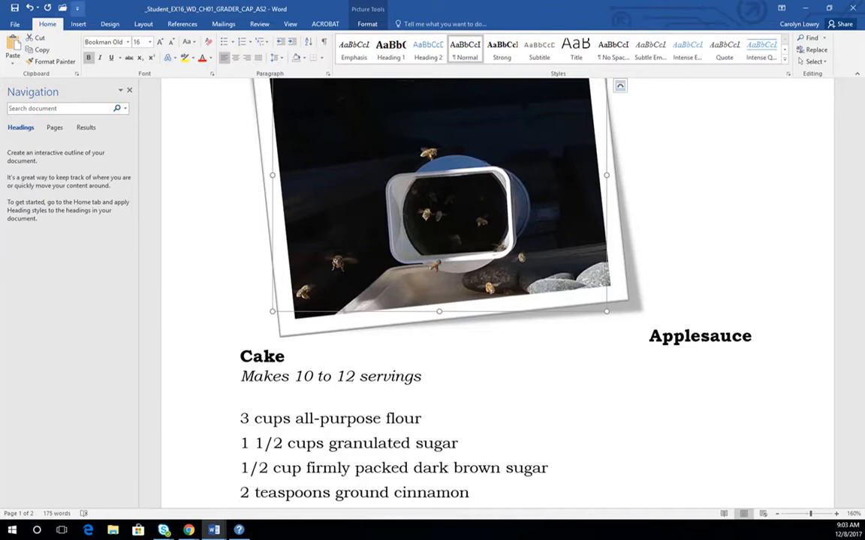
Show the Quick Access Toolbar below the ribbon
click(76, 8)
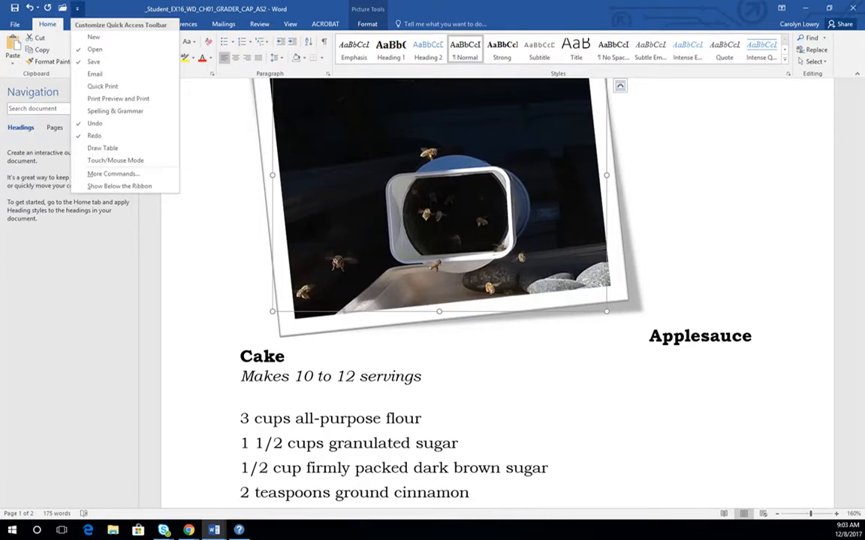
click(120, 186)
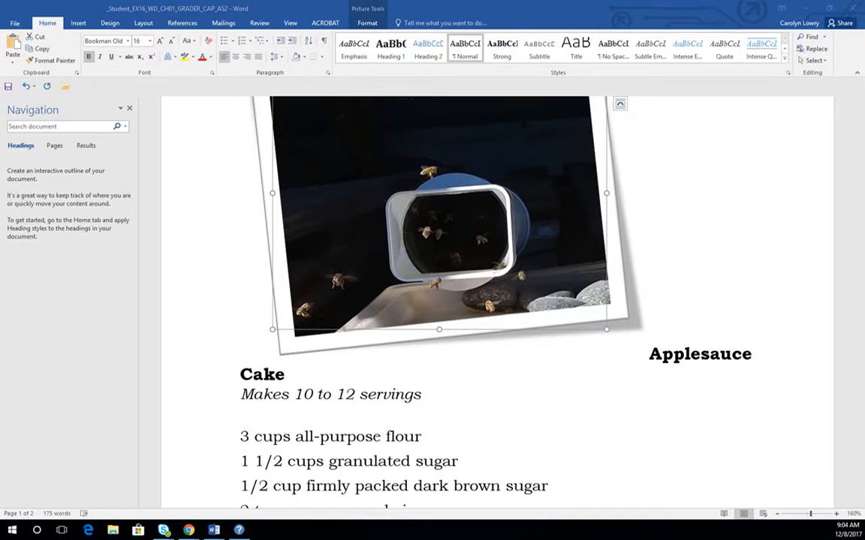
Insert a built-in footer with a right-aligned page number and empty it for editing
click(78, 23)
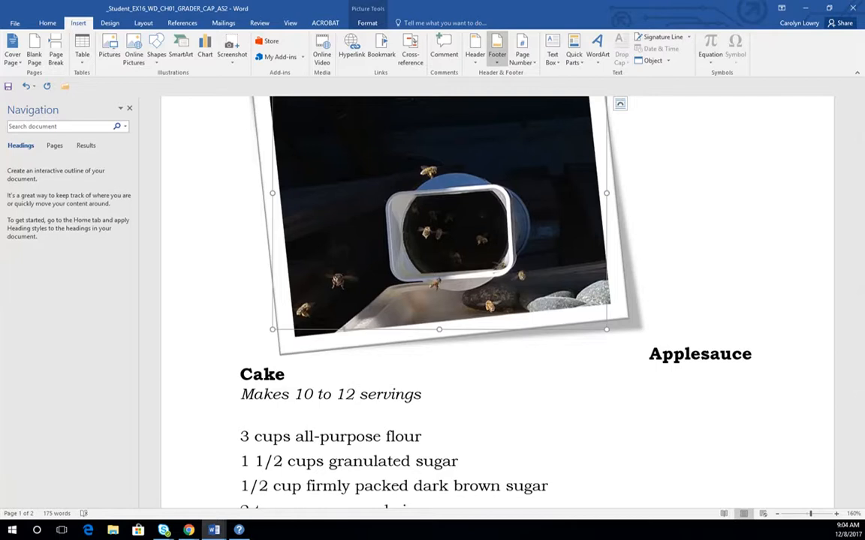
click(497, 54)
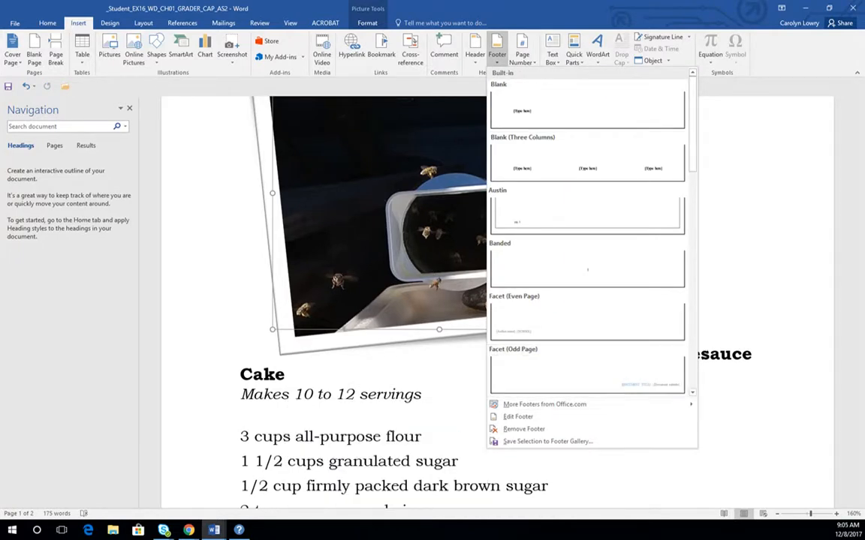
mouse_move(541, 404)
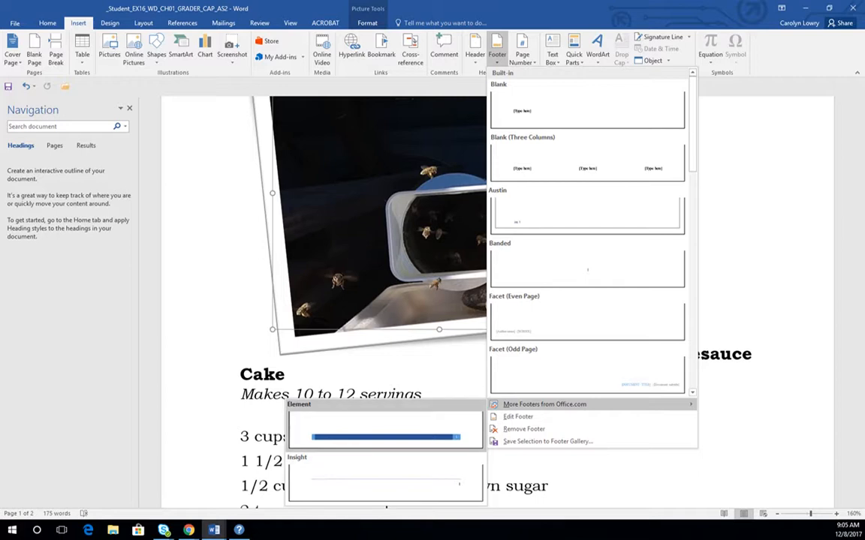
click(587, 266)
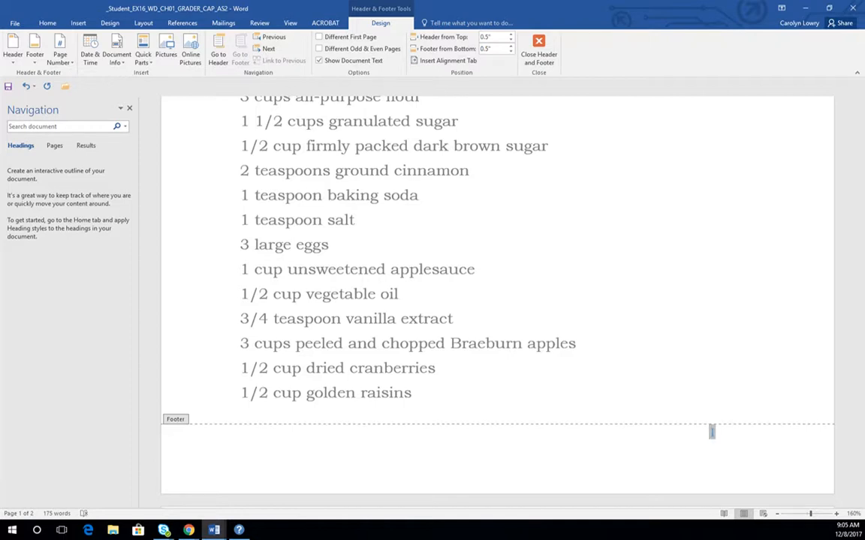
double_click(477, 431)
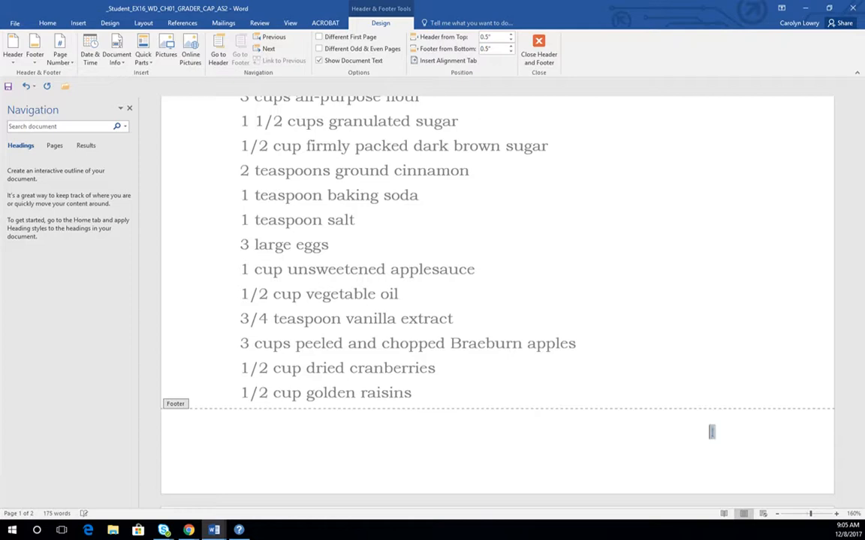
double_click(476, 431)
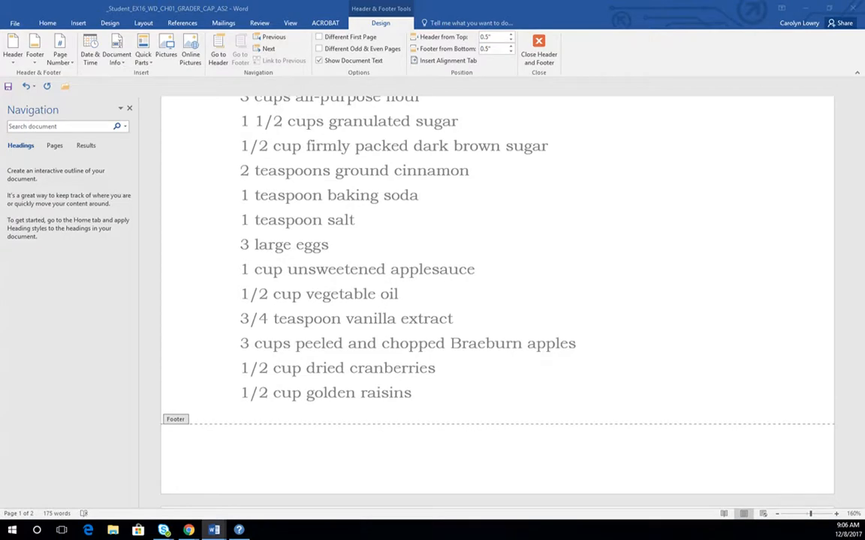
Insert the document's file path at the start of the footer and the Document Title field at its right end
click(116, 58)
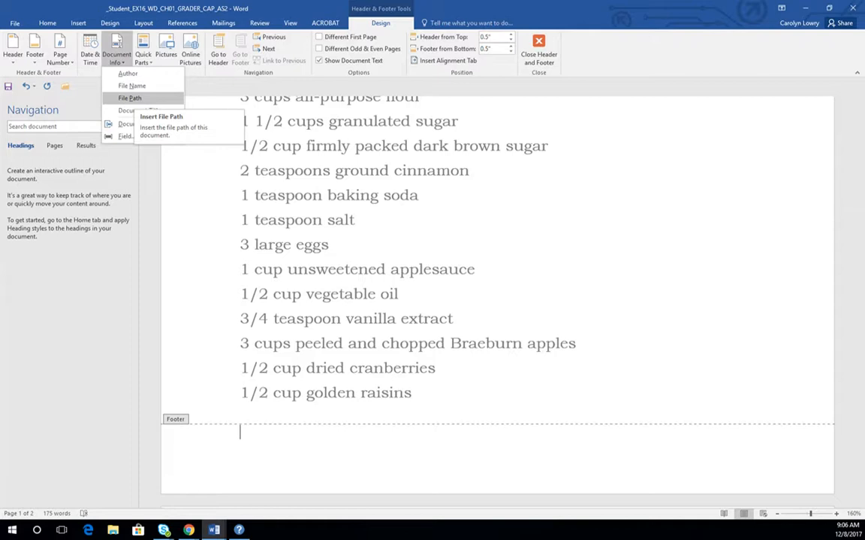
click(131, 98)
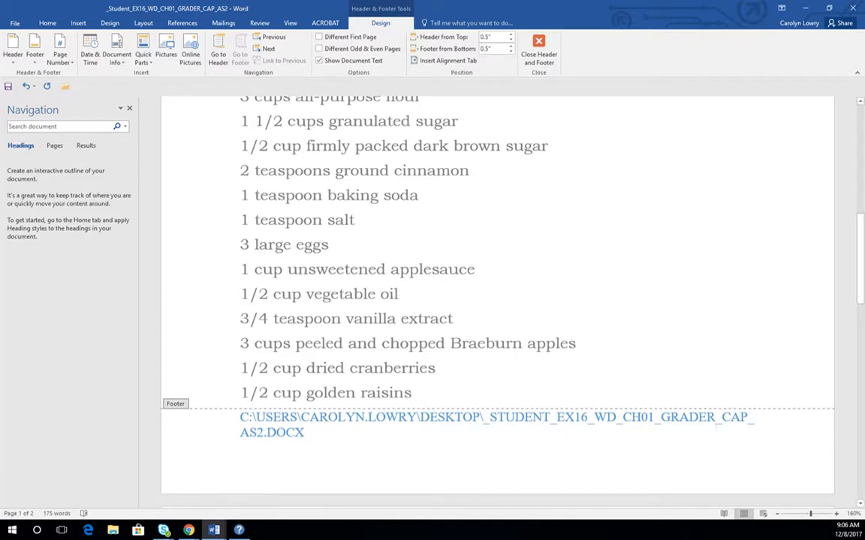
click(116, 54)
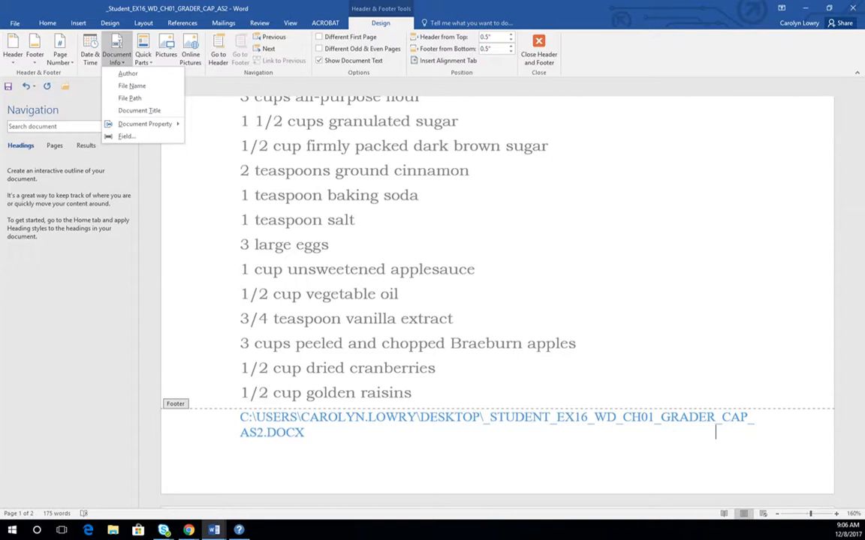
click(138, 110)
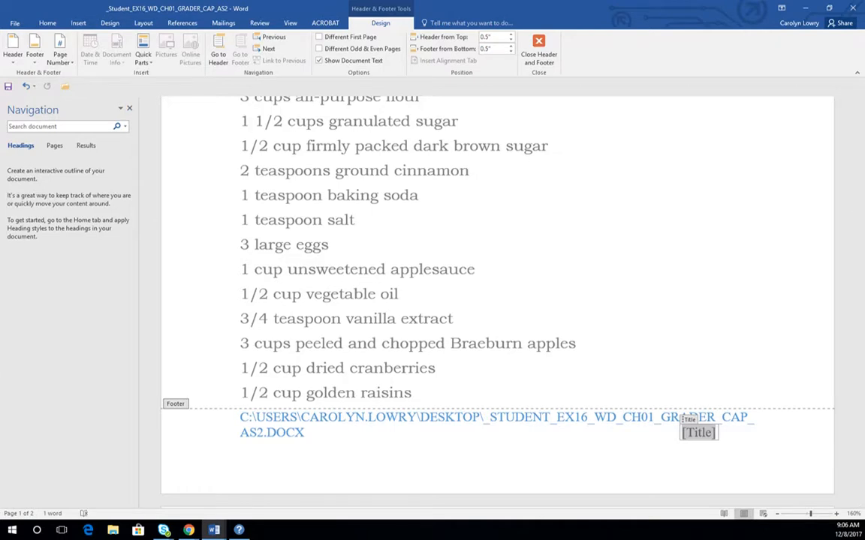
Insert a plain, left-aligned page number at the bottom of the page
click(59, 54)
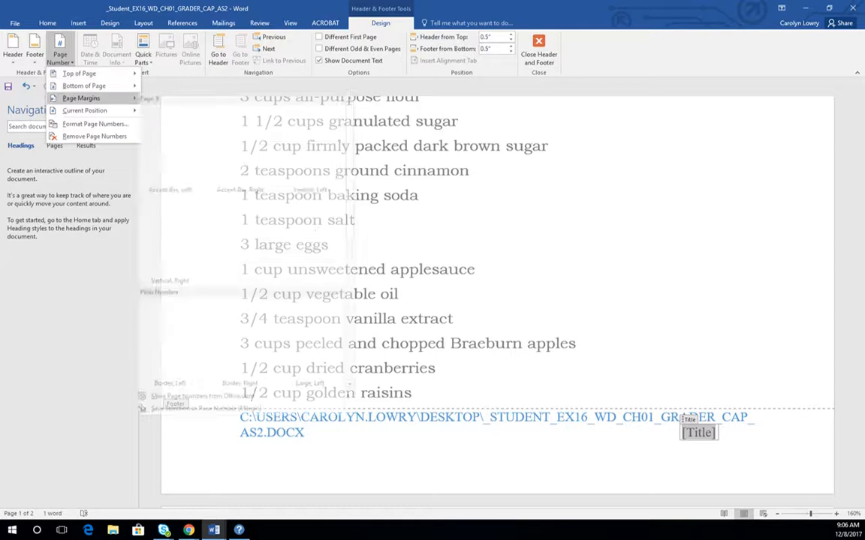
mouse_move(84, 86)
click(241, 120)
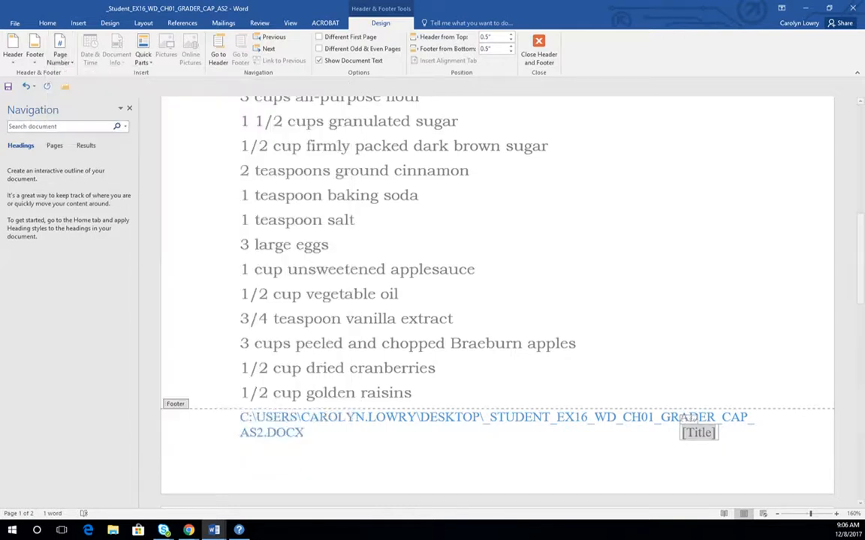
Insert the document's file path in the footer, two tab stops after the page number
click(264, 431)
key(Tab)
key(Tab)
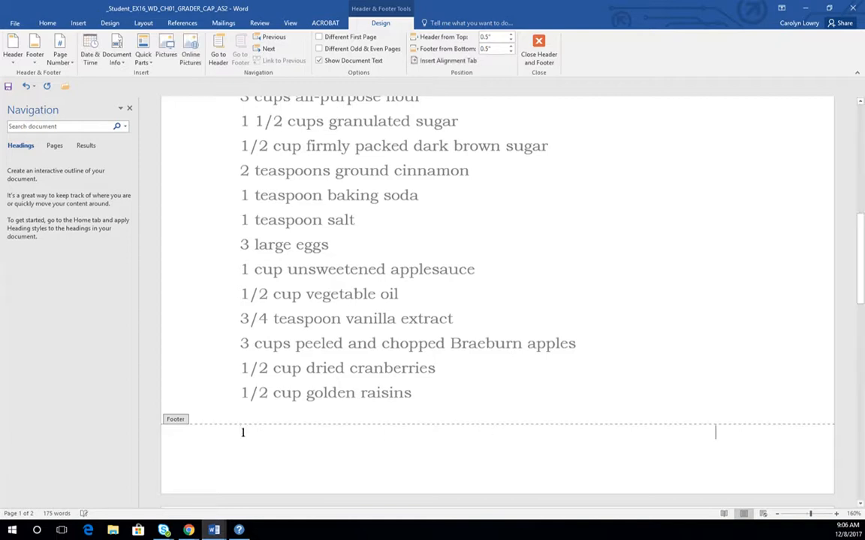
click(116, 57)
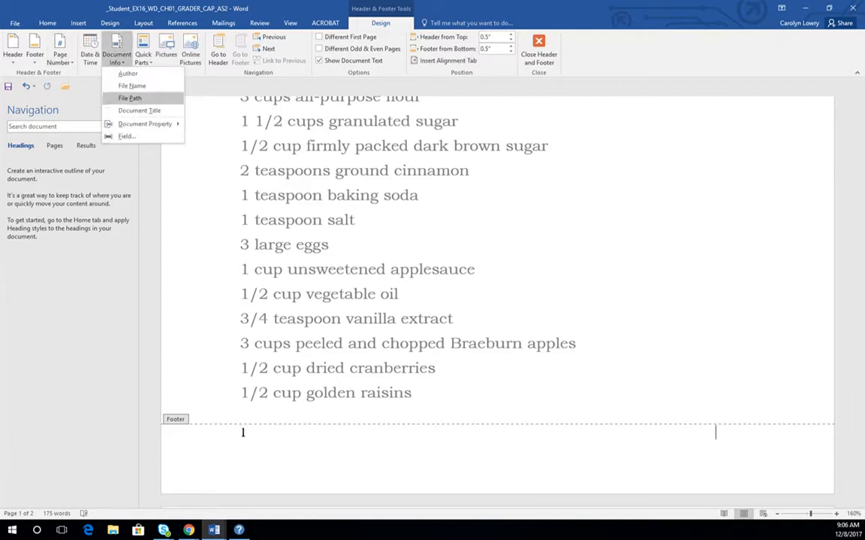
click(131, 98)
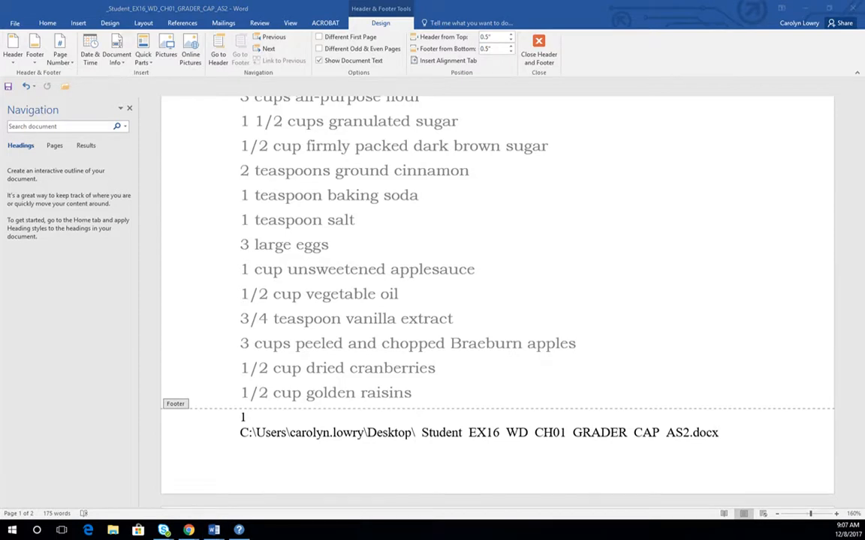
Check the current page setup and apply the Narrow margins preset to the document
click(144, 23)
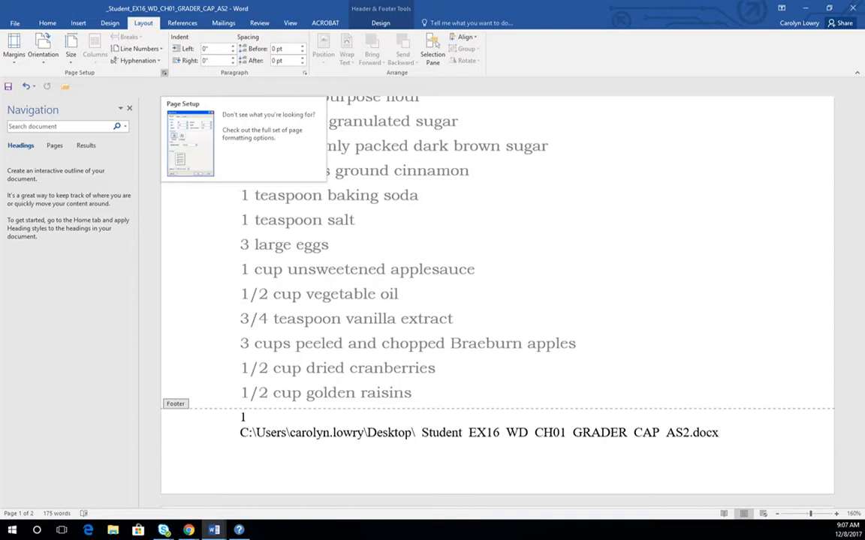
click(163, 73)
drag(420, 120, 463, 81)
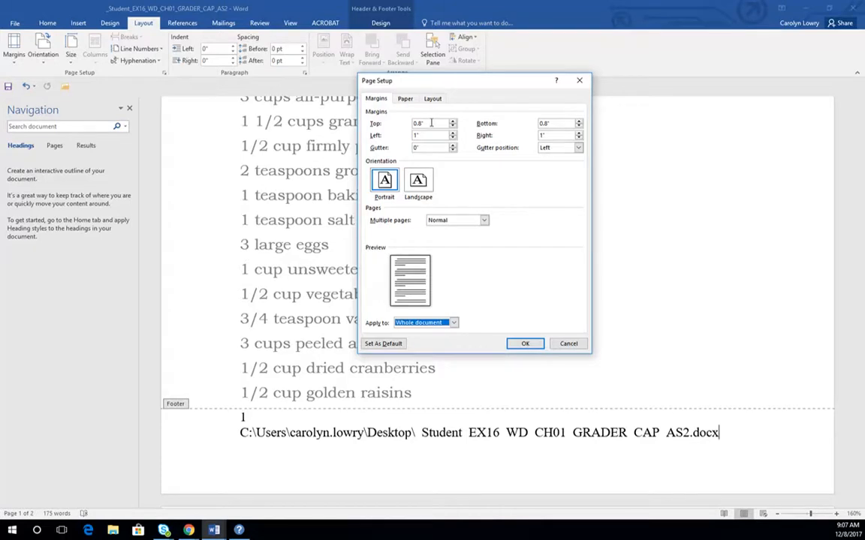
key(Return)
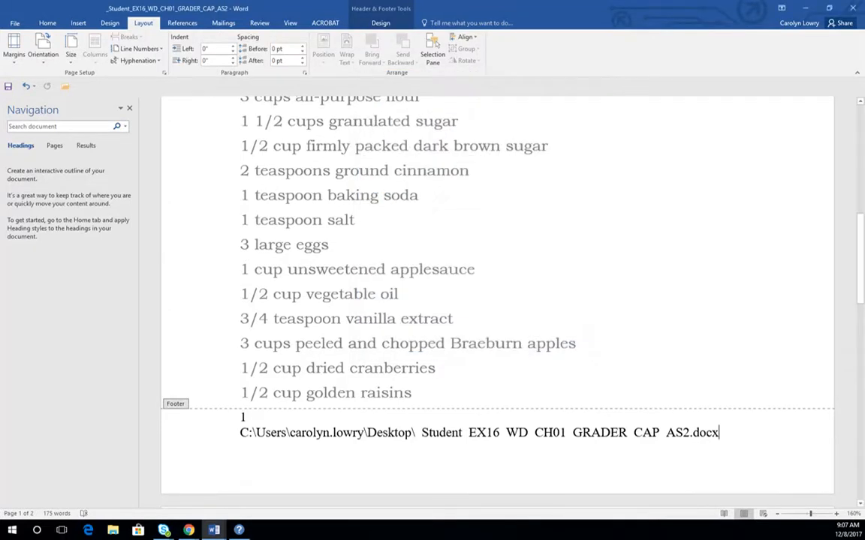
click(13, 49)
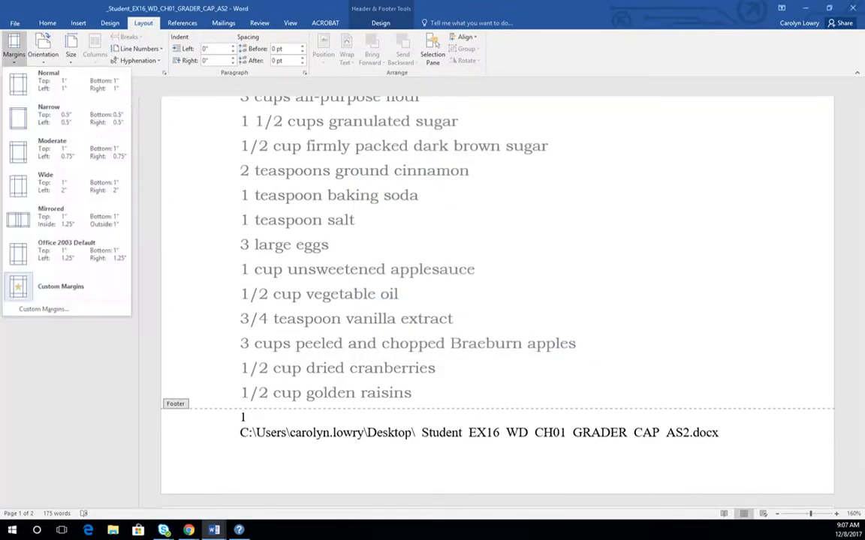
click(49, 114)
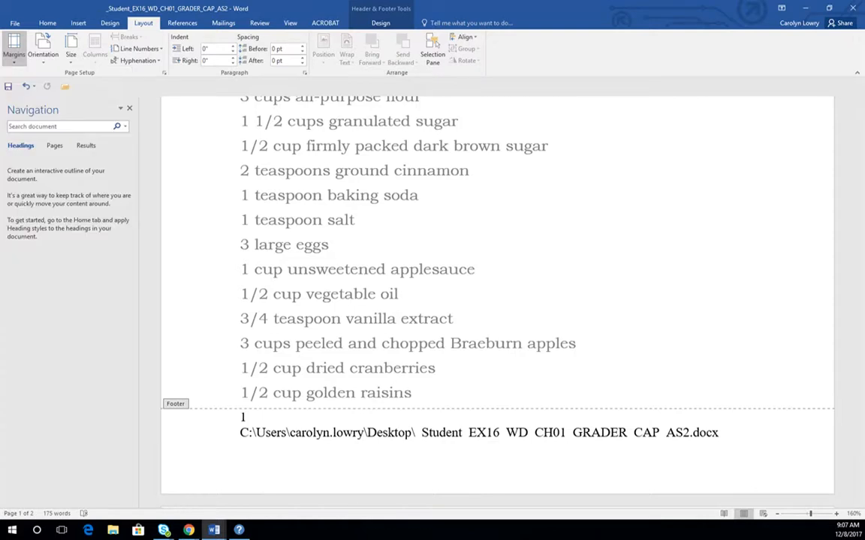
Change the page orientation to Landscape and choose the Letter paper size
click(43, 45)
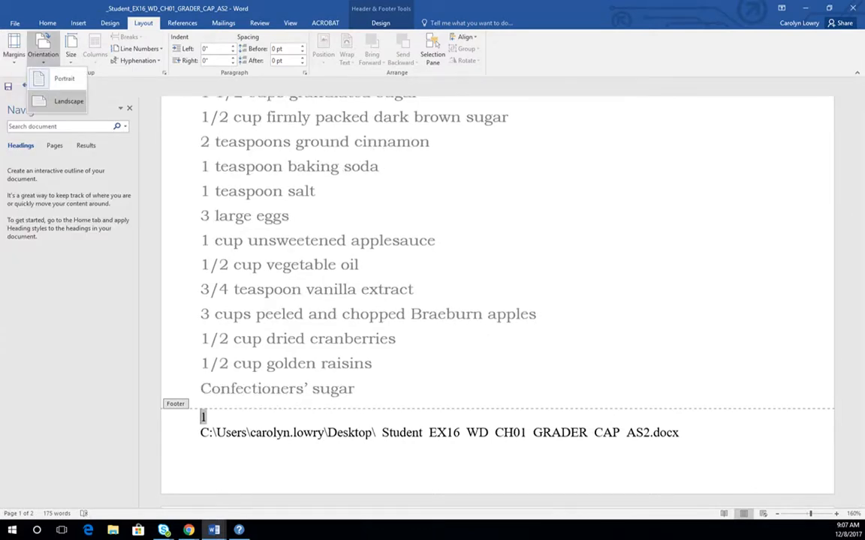
click(69, 101)
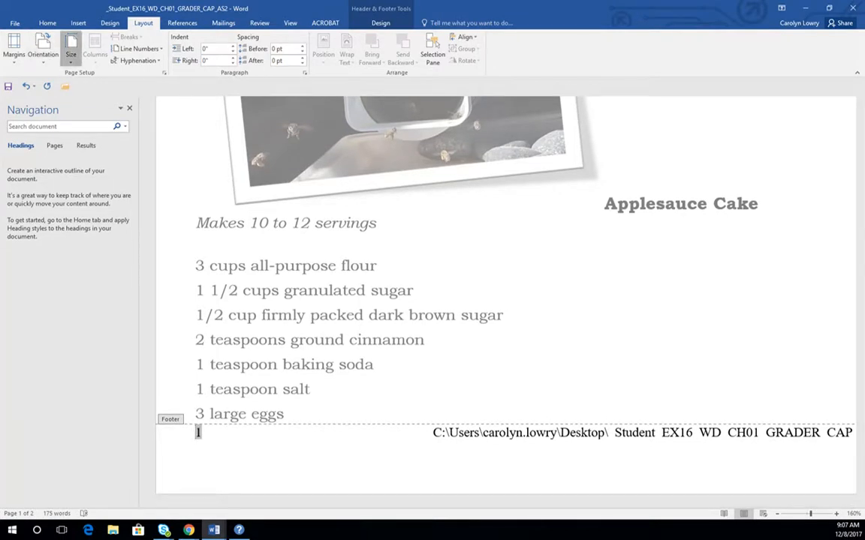
click(71, 53)
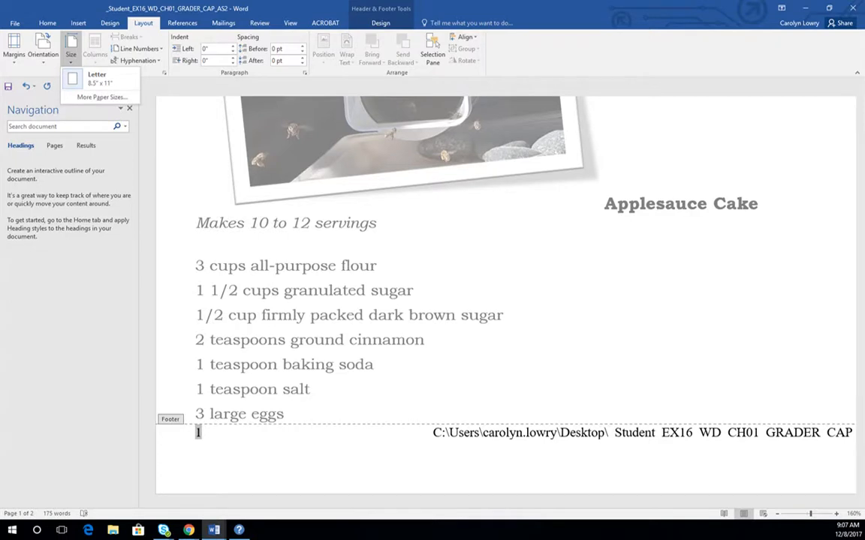
click(65, 84)
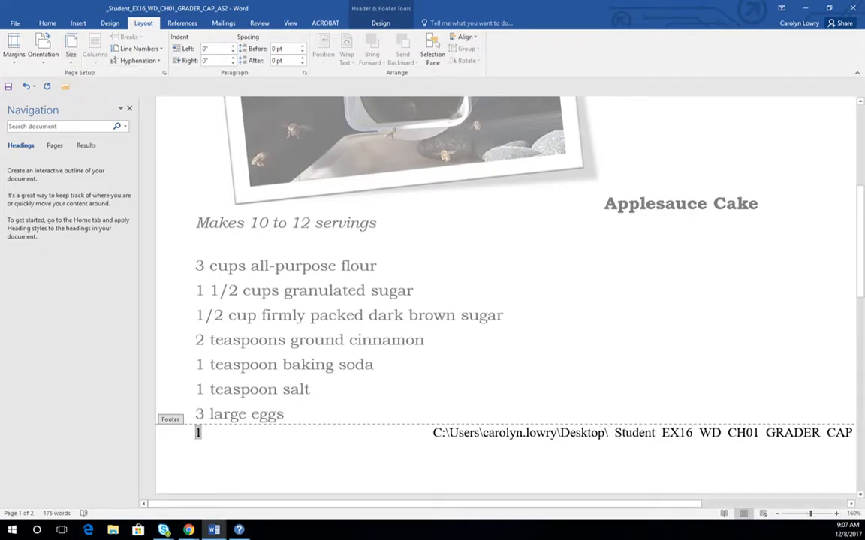
Set the page's vertical alignment to Center for the whole document in the page setup
click(164, 72)
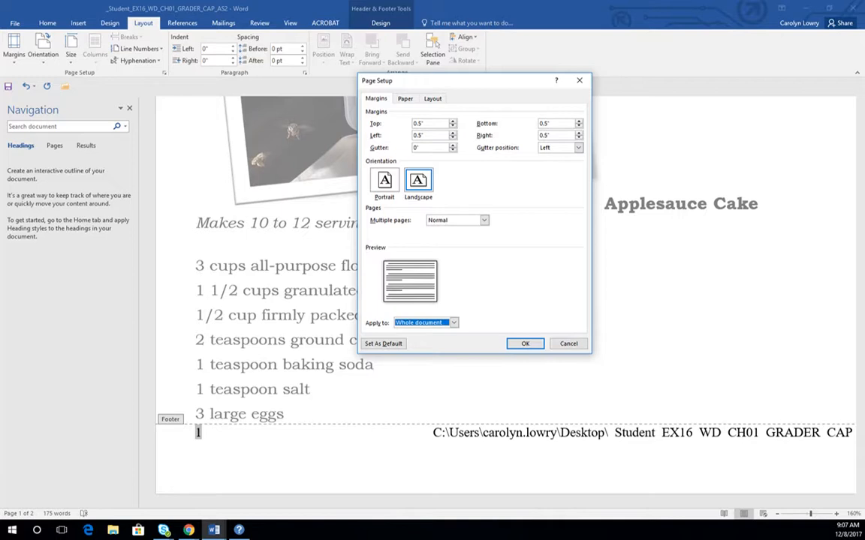
drag(441, 81, 350, 78)
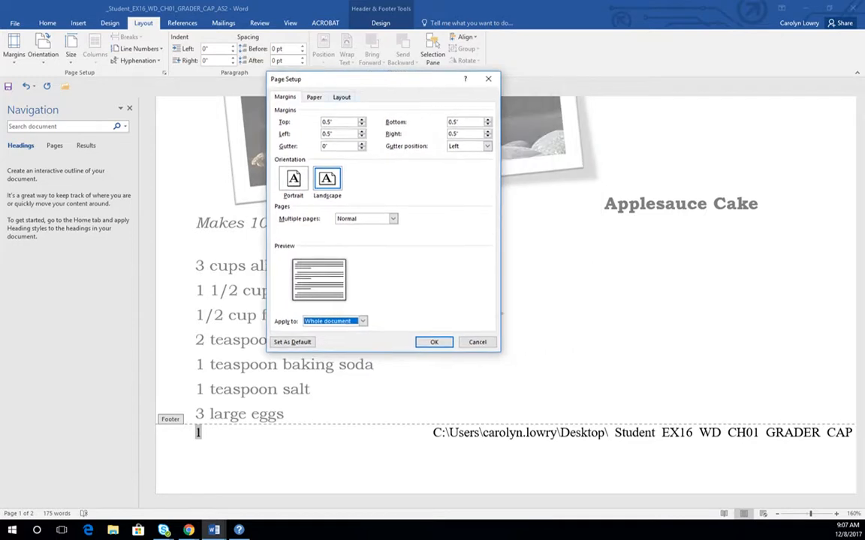
click(341, 97)
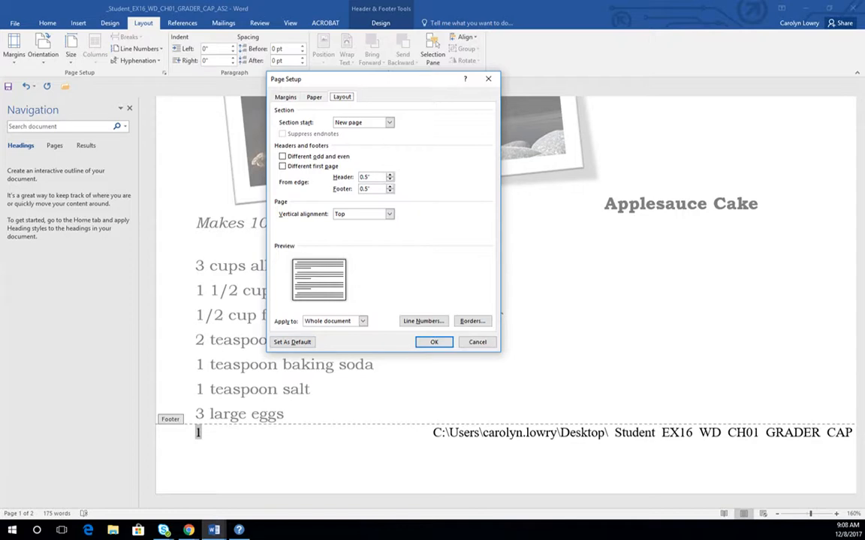
click(362, 214)
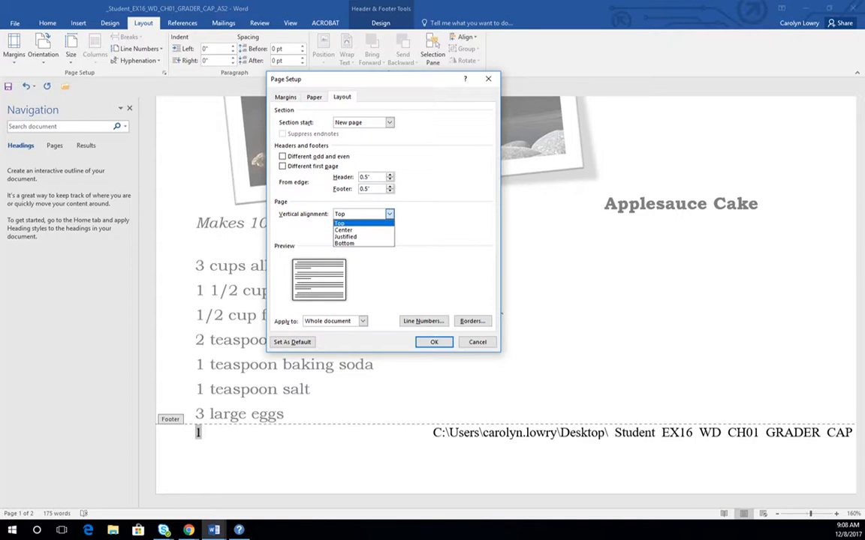
click(353, 230)
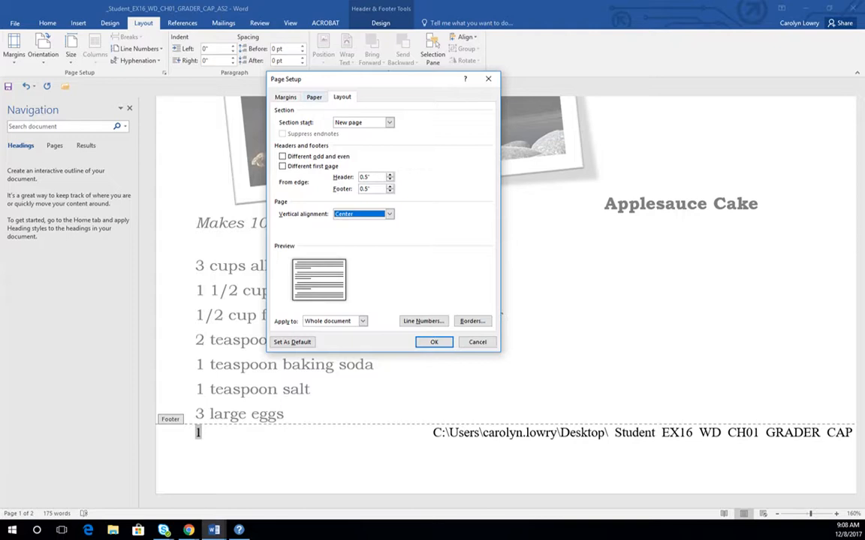
Set all four page margins to 0.2", let Word fix them to the printable area, and apply the page setup
click(313, 97)
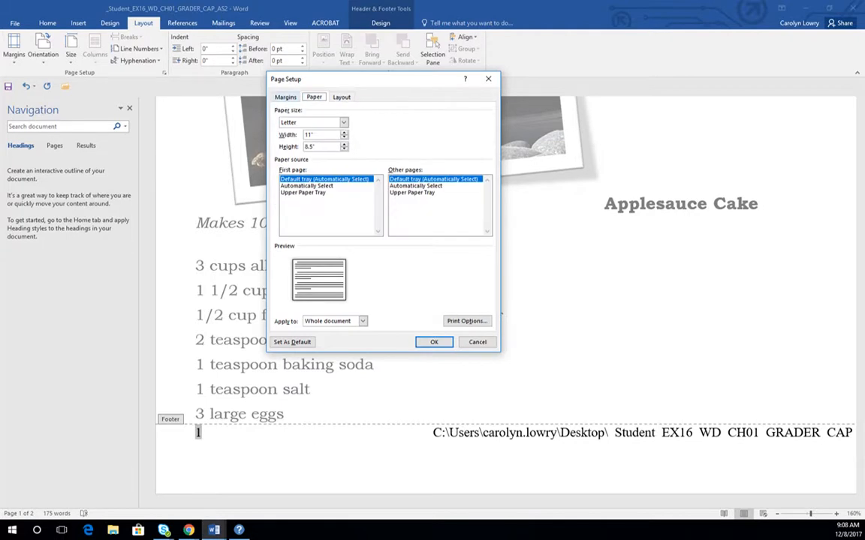
click(285, 97)
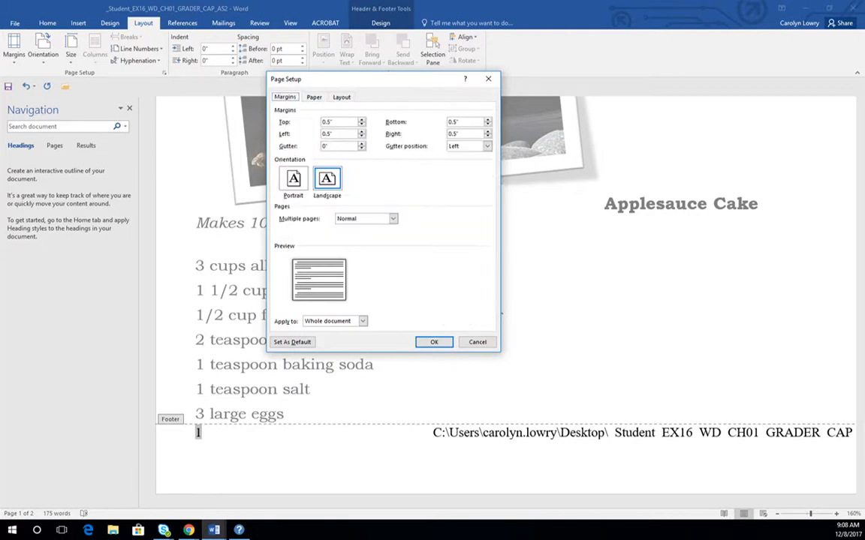
double_click(343, 122)
text(.2)
key(Tab)
text(.2)
key(Tab)
text(.2)
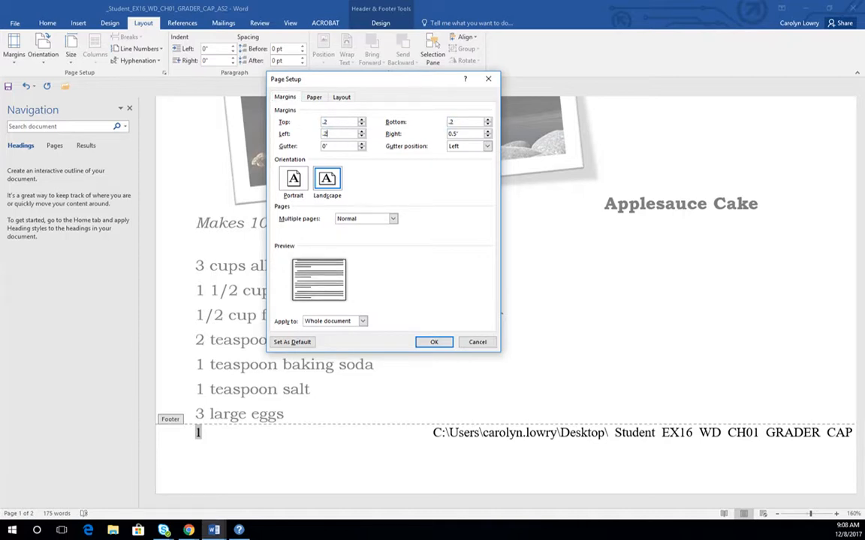
key(Tab)
text(.2)
key(Return)
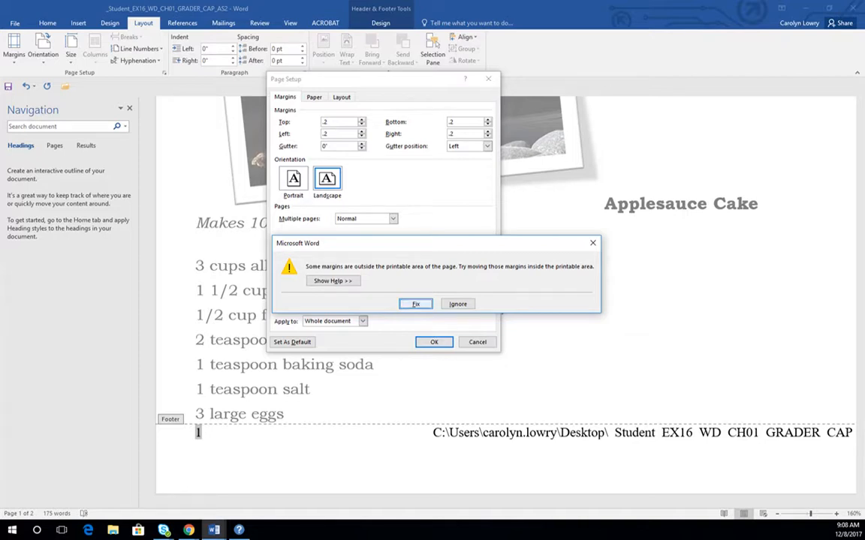
key(Return)
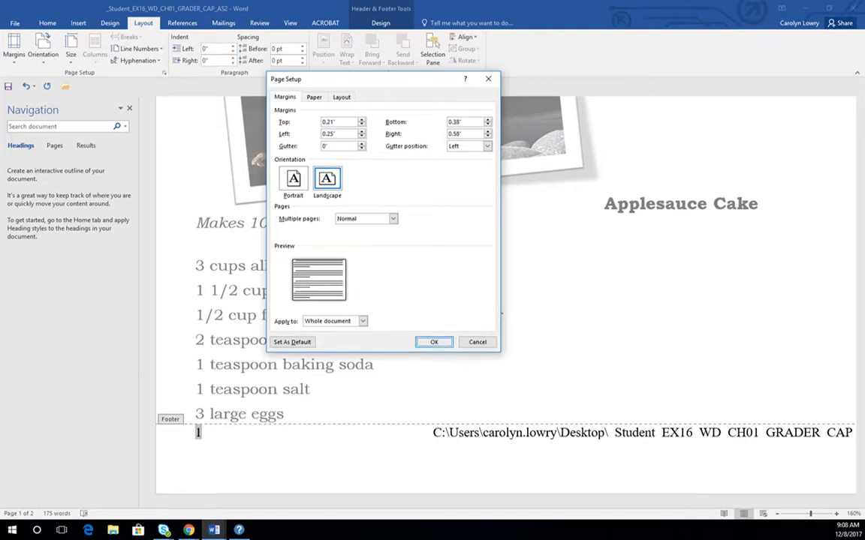
key(Return)
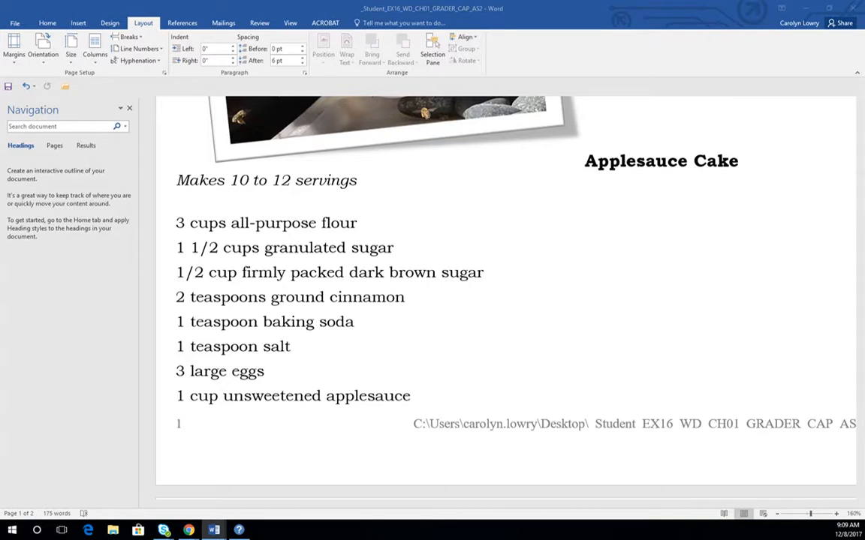
Enter the footer for editing and return to the document body
double_click(471, 425)
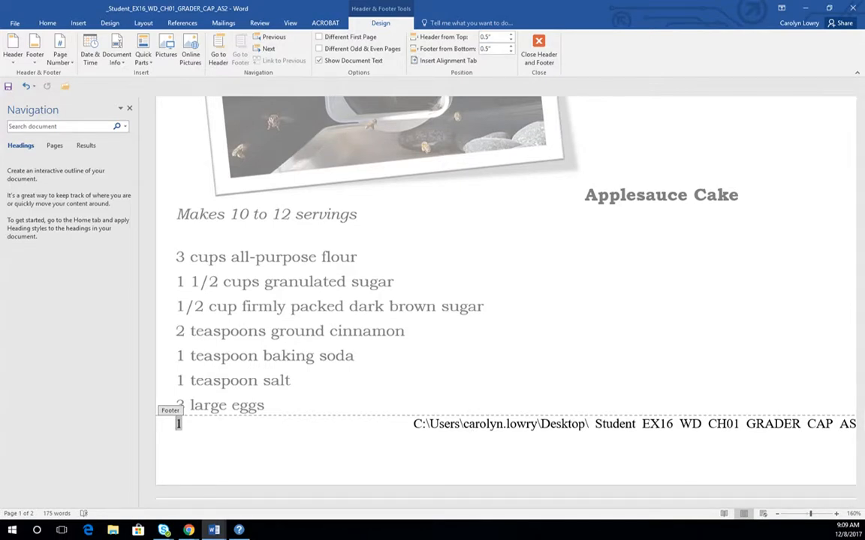
double_click(285, 293)
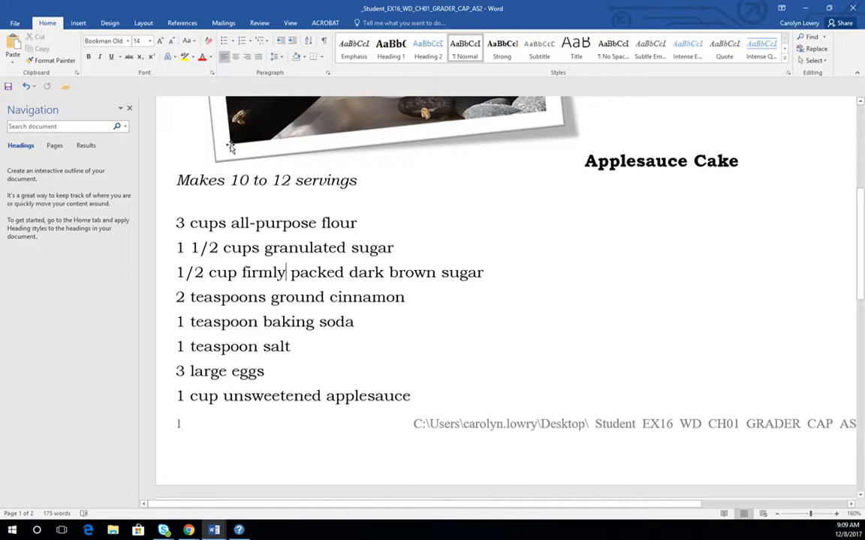
Change the default local file location in the Word save options to the Desktop folder
key(alt+f)
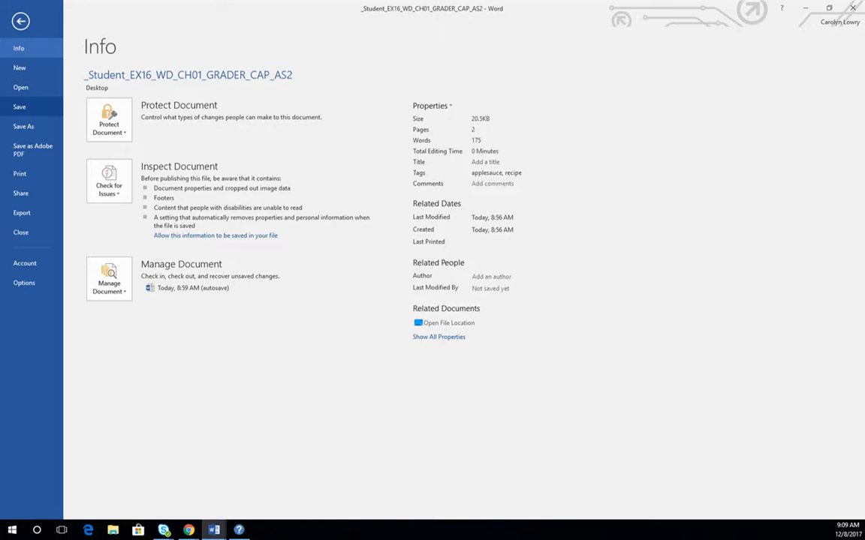
click(24, 283)
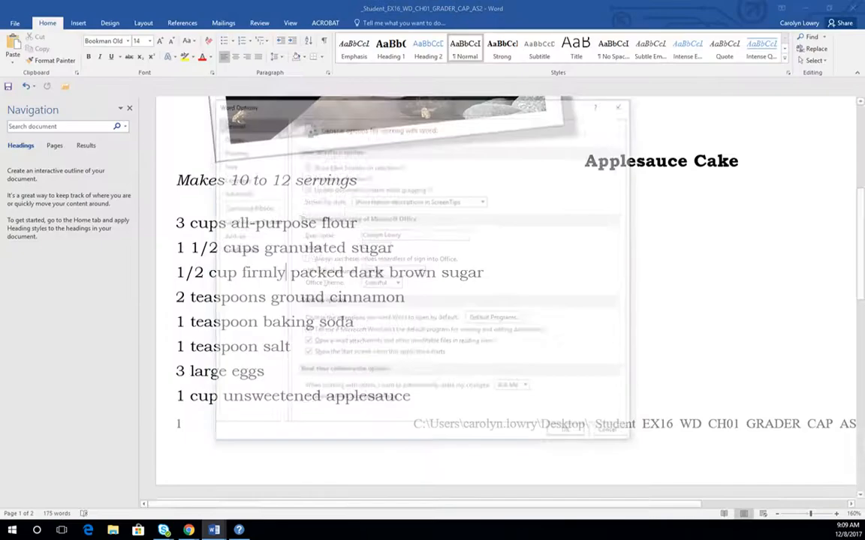
drag(300, 103, 262, 50)
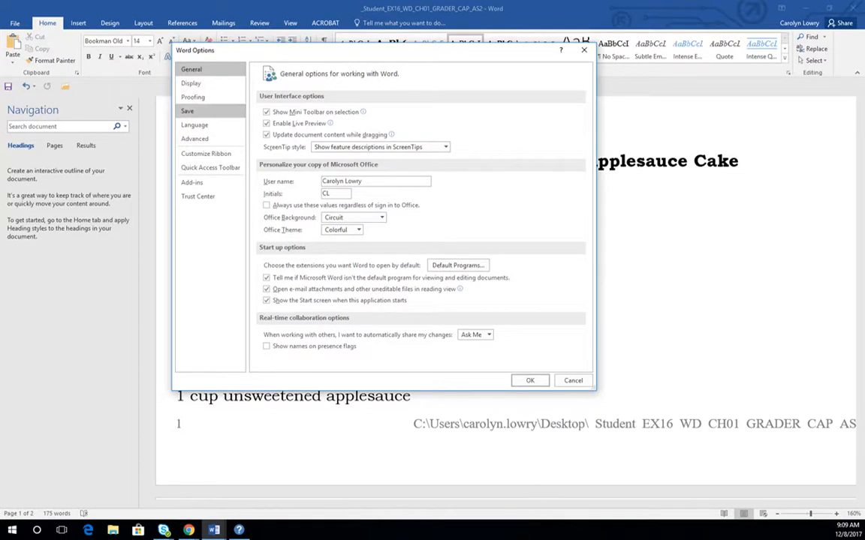
click(188, 110)
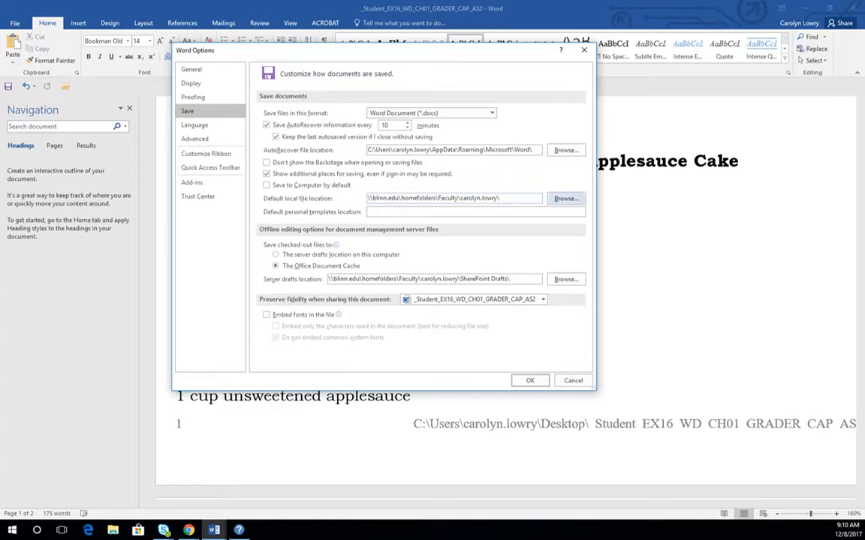
click(565, 198)
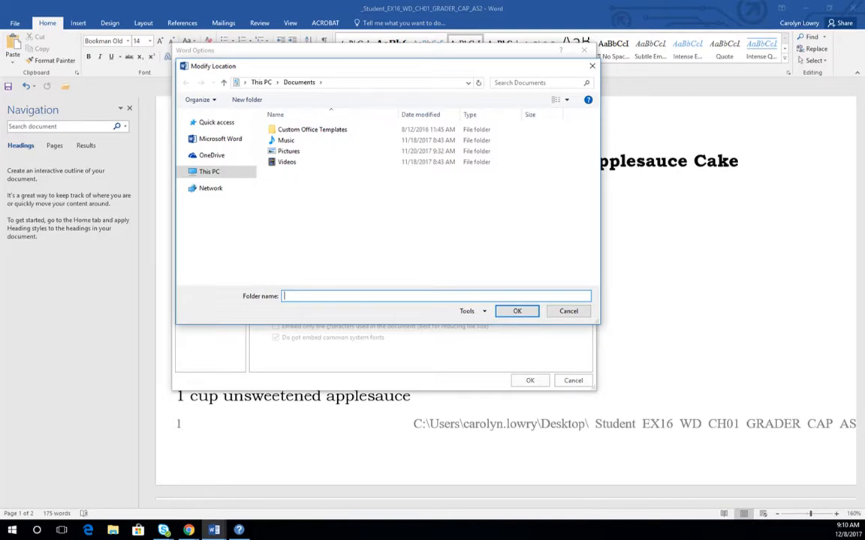
click(210, 171)
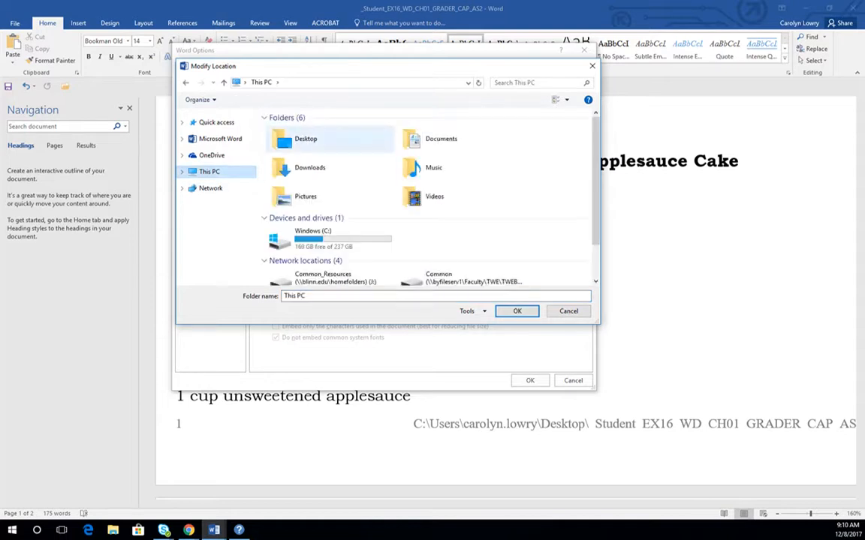
click(305, 139)
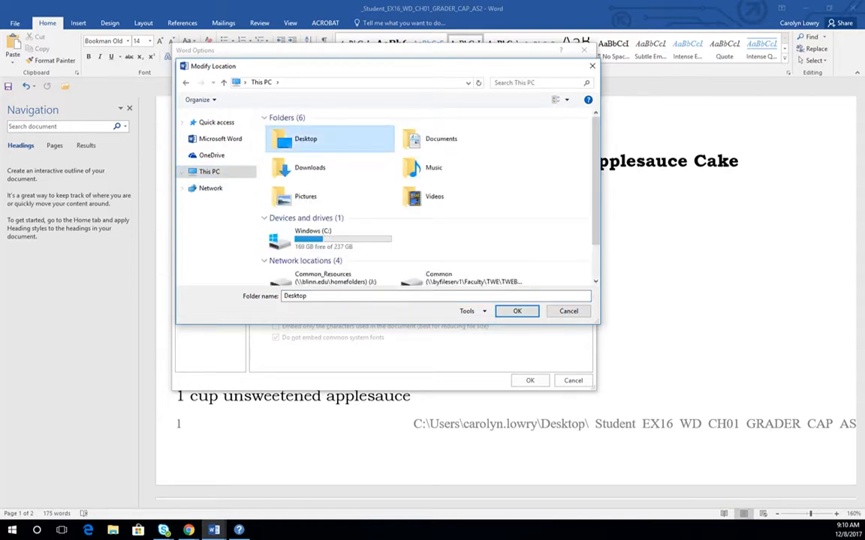
double_click(306, 139)
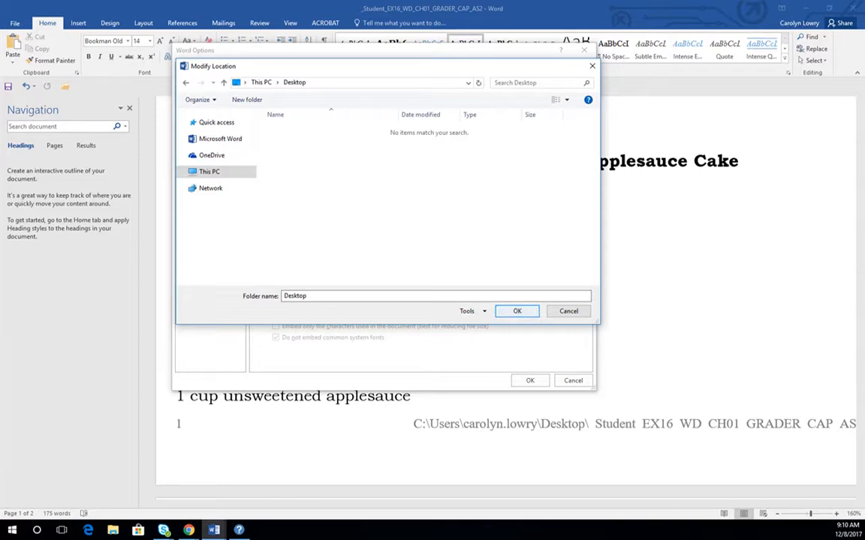
click(516, 311)
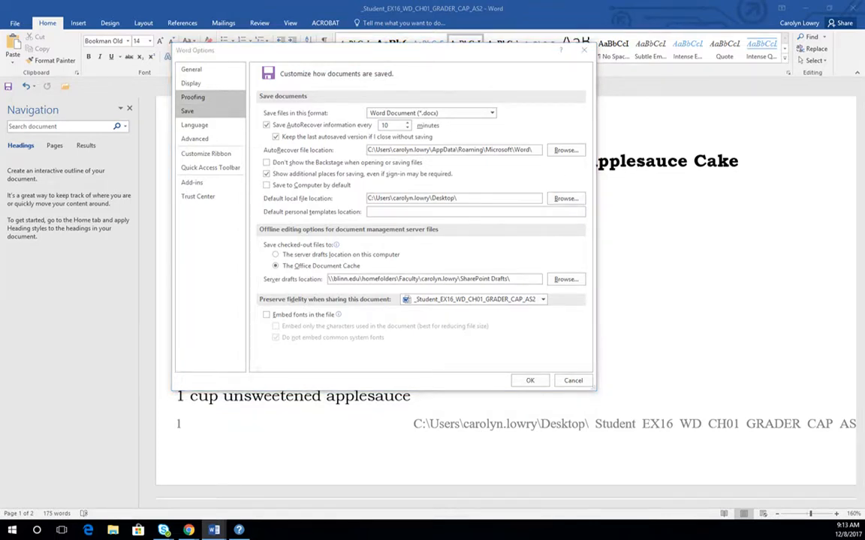
Enable Show readability statistics in the Word proofing options and apply the options
click(193, 98)
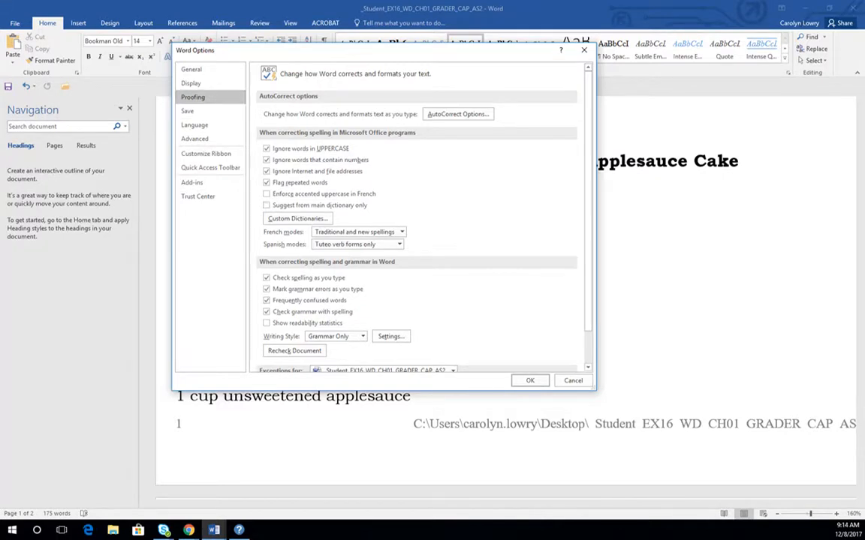
click(267, 323)
click(530, 381)
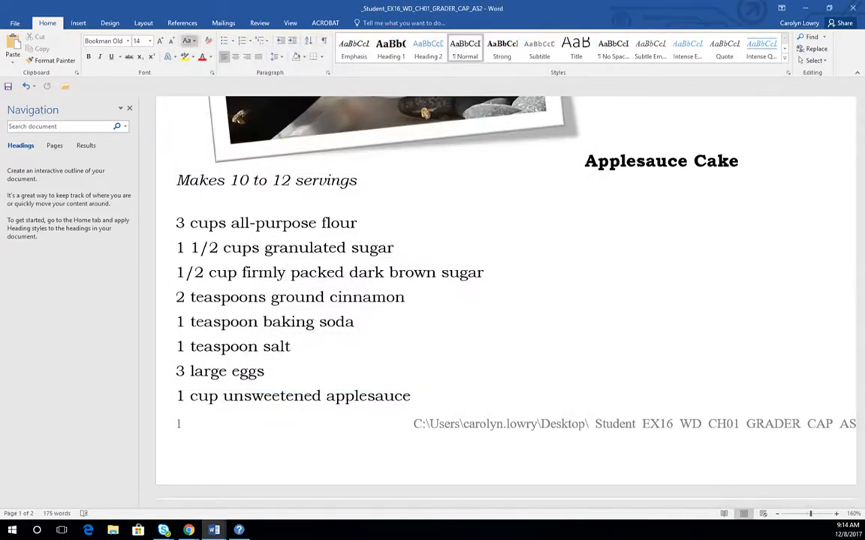
Run the spelling and grammar check, correct "tenminutes" to "ten minutes", and review the readability statistics
click(259, 23)
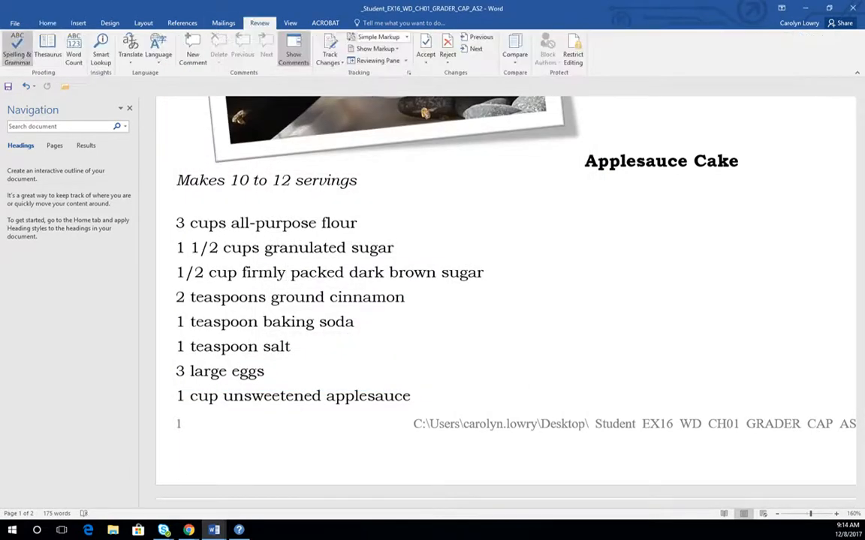
click(17, 47)
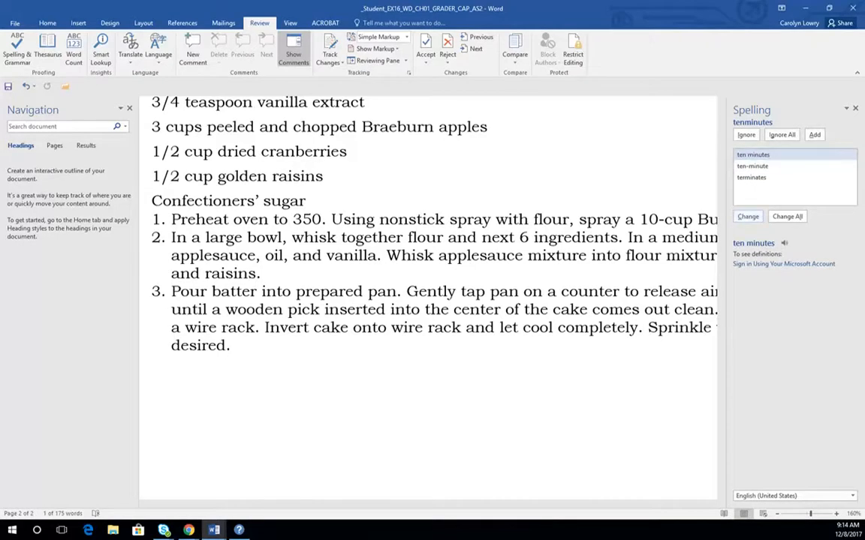
key(Return)
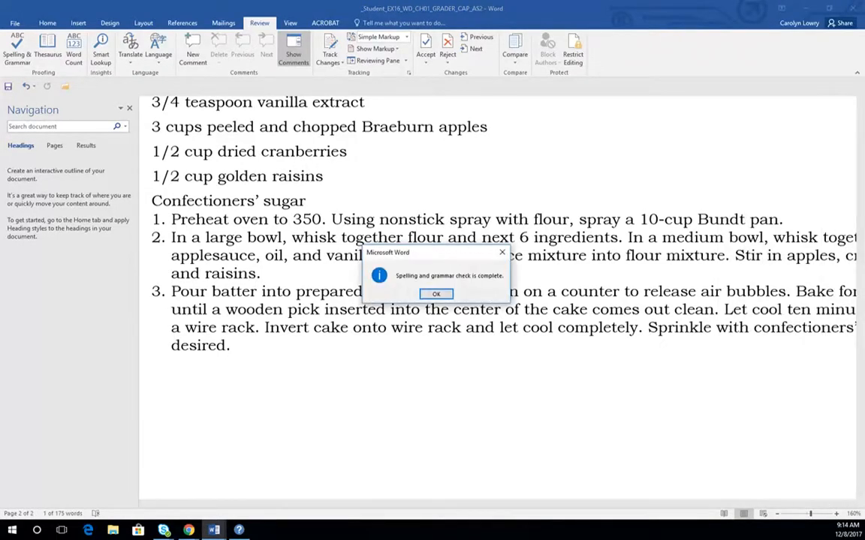
key(Return)
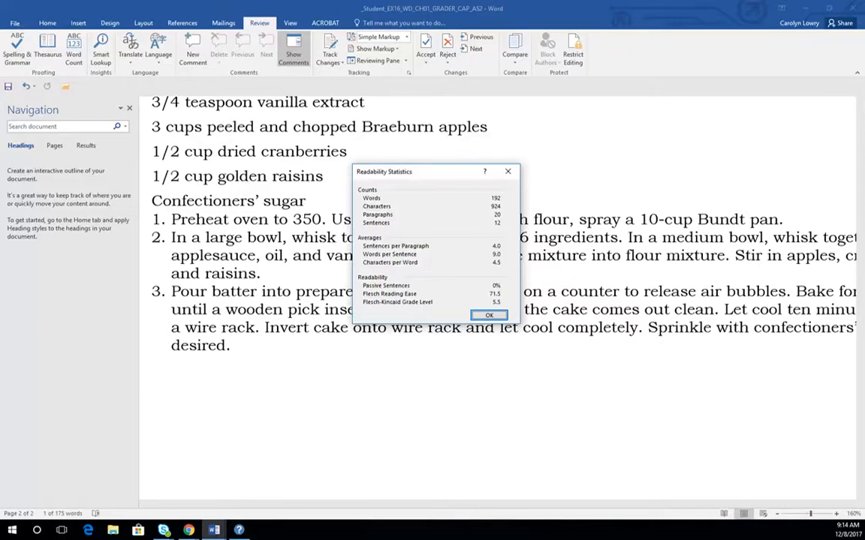
drag(390, 171, 305, 128)
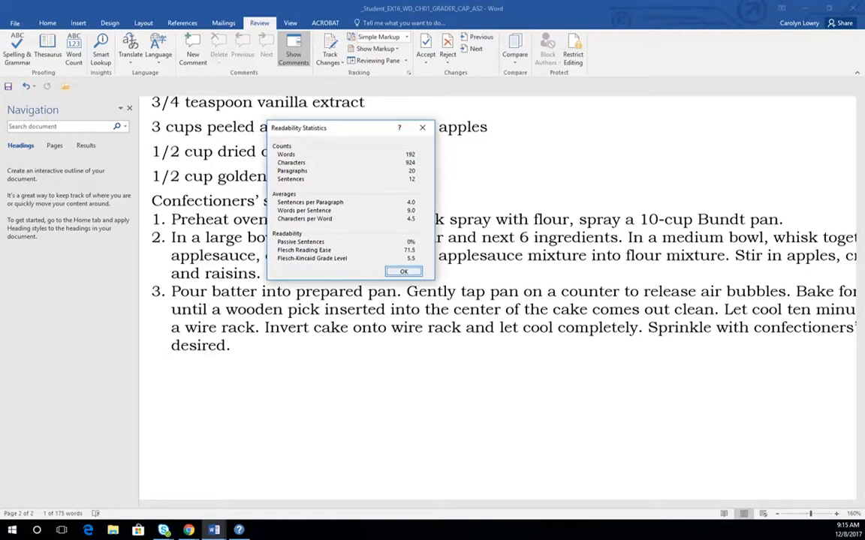
click(403, 272)
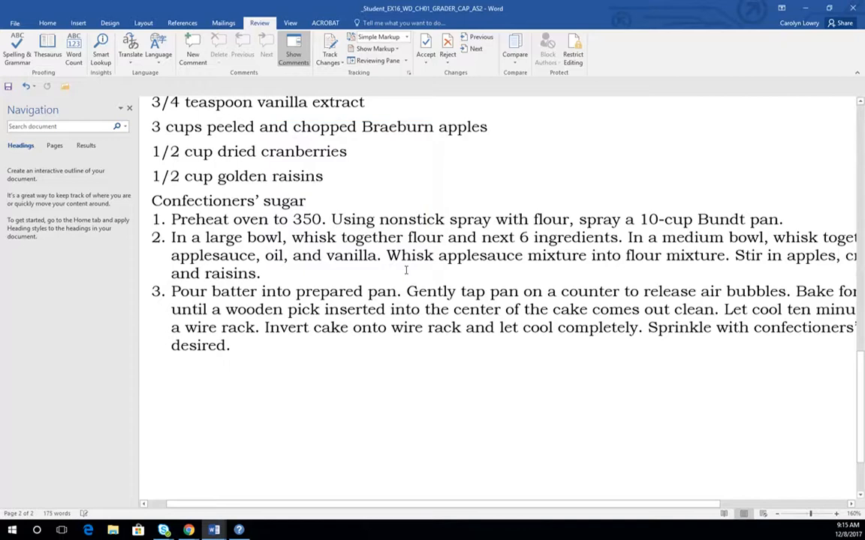